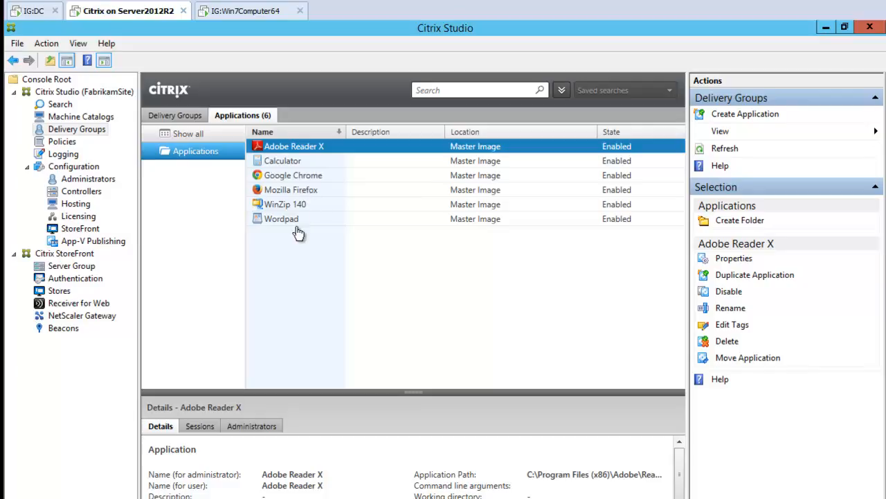
Switch to the Win7Computer64 machine and review the published applications in Citrix Receiver and the computer's full program list
click(263, 9)
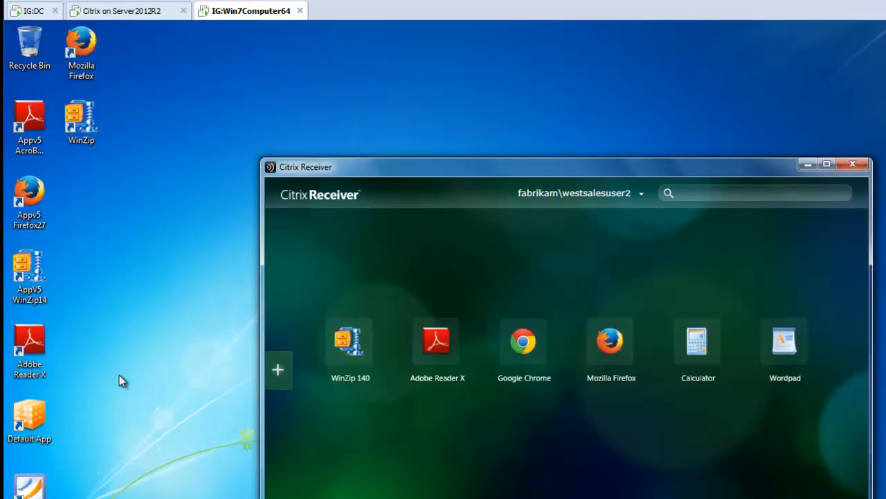
click(354, 349)
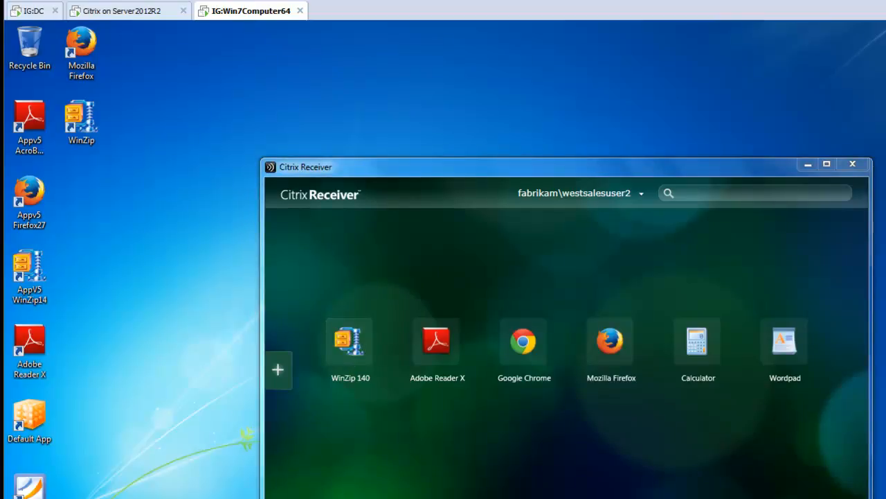
click(22, 498)
click(61, 496)
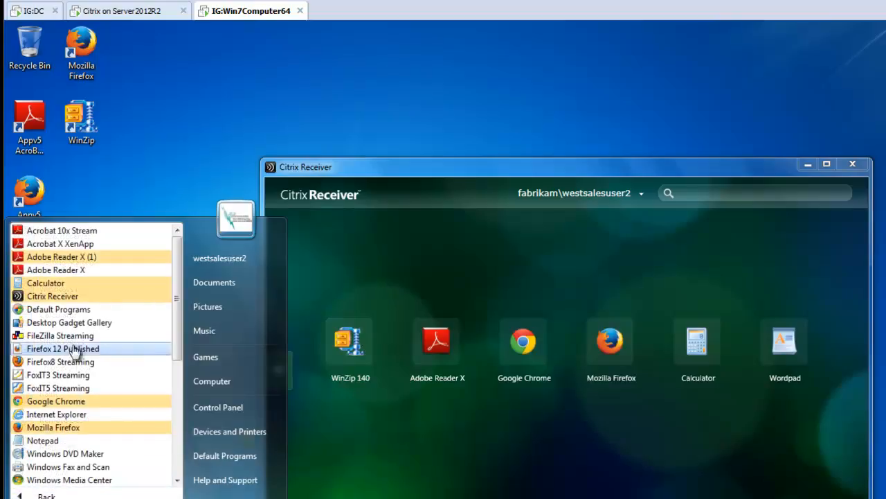
scroll(80, 384, down, 3)
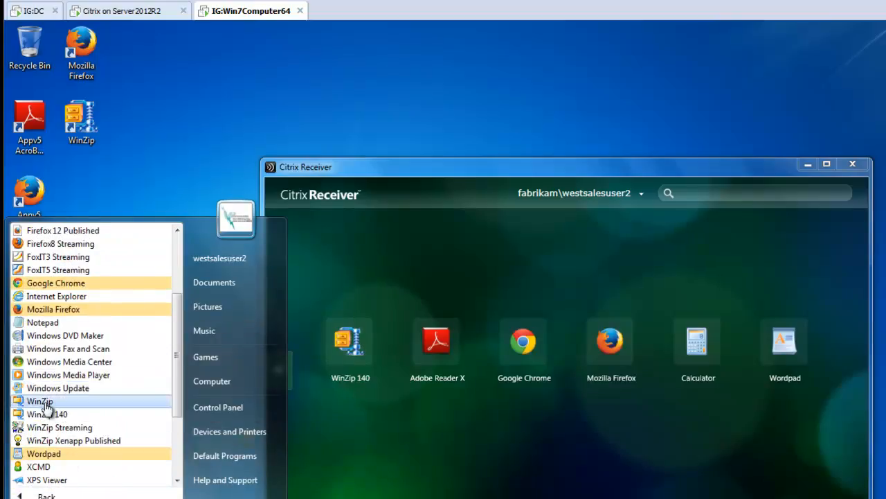
click(316, 120)
Launch the published WinZip 140, examine the password rules in its configuration, and close it without changing anything
drag(332, 167, 566, 195)
click(377, 314)
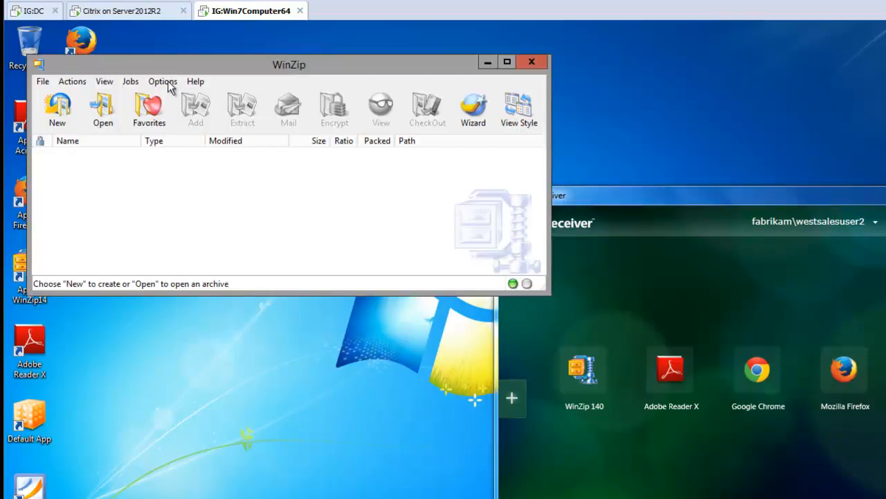
click(166, 84)
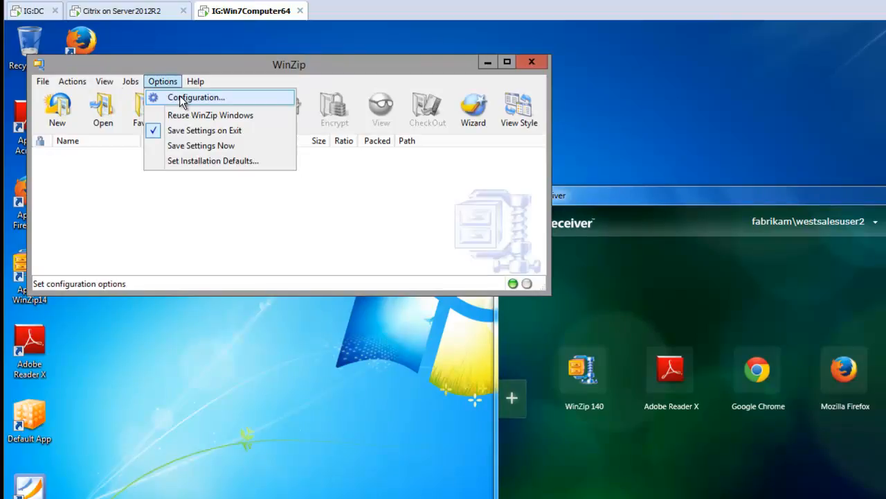
click(182, 101)
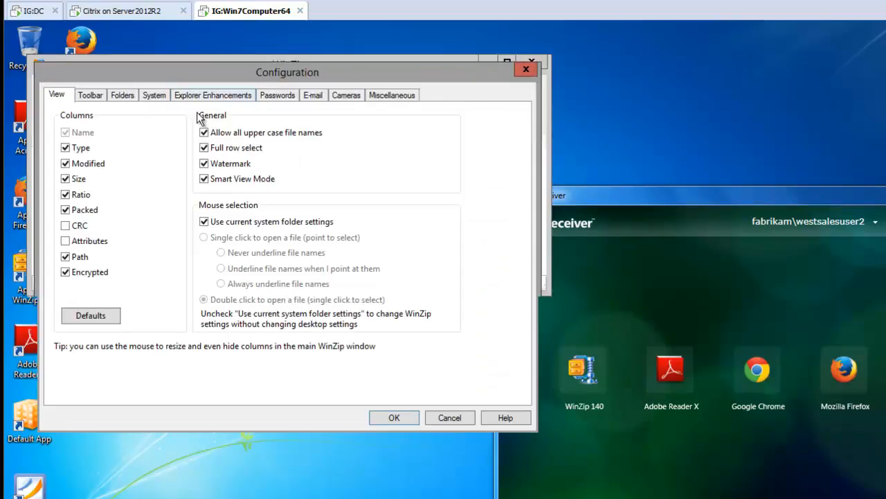
click(277, 97)
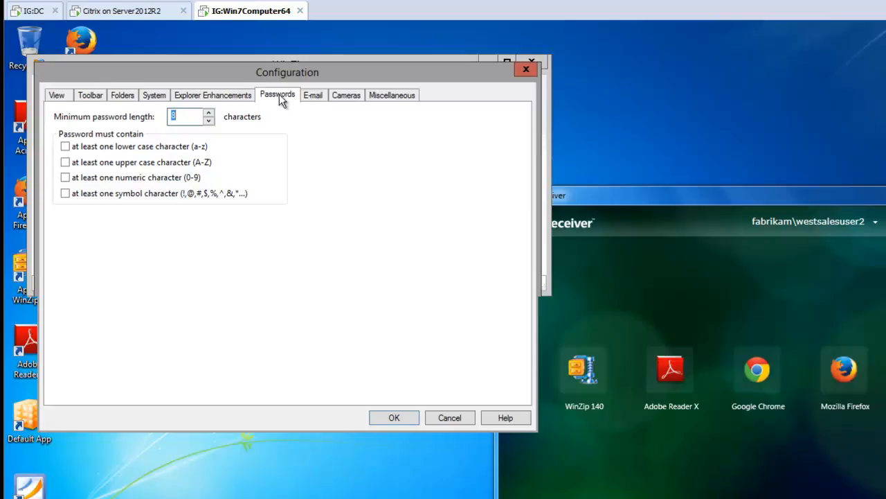
click(526, 69)
click(532, 63)
Launch the published Adobe Reader X, accept its license agreement, and examine its Updater, Security (Enhanced) and JavaScript preferences
click(671, 373)
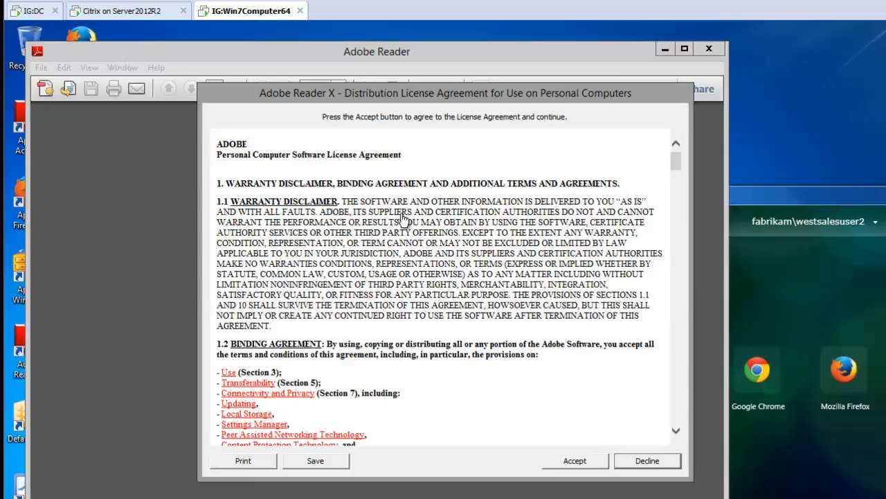
click(572, 460)
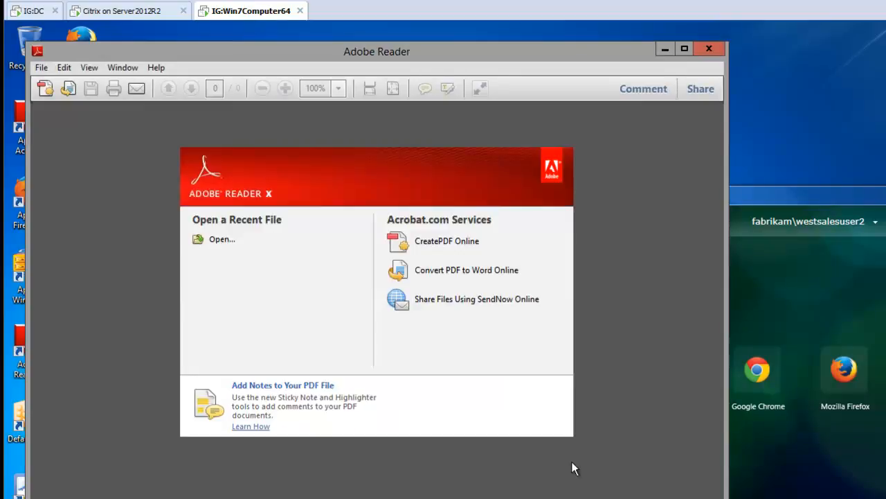
click(64, 67)
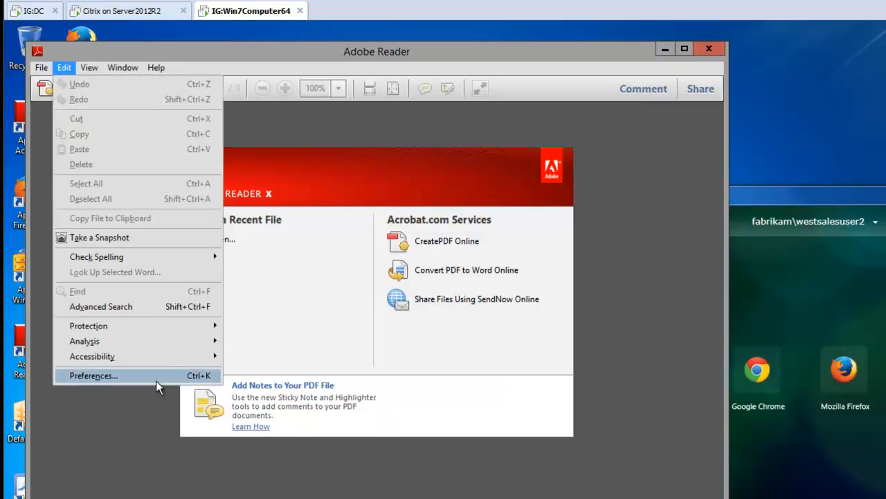
click(156, 380)
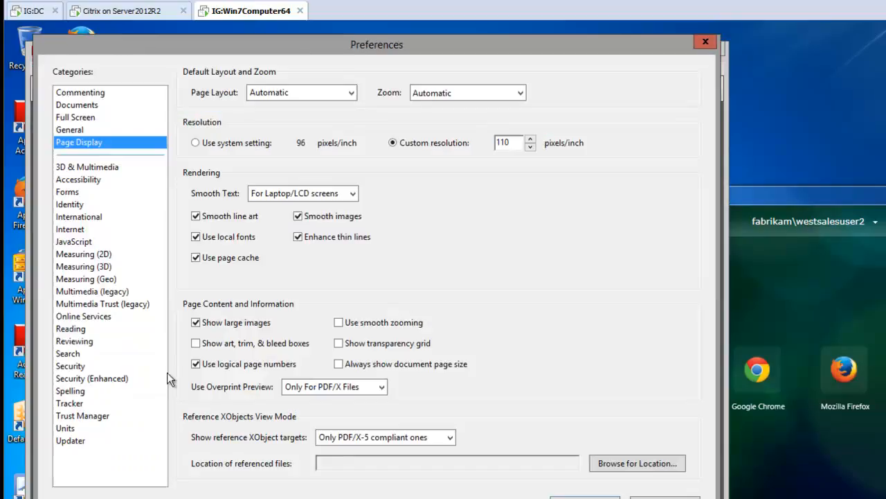
click(84, 440)
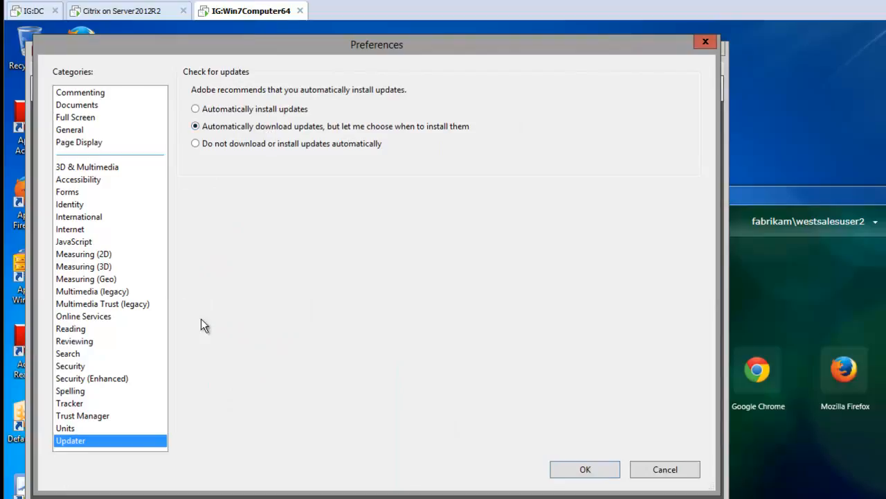
click(118, 380)
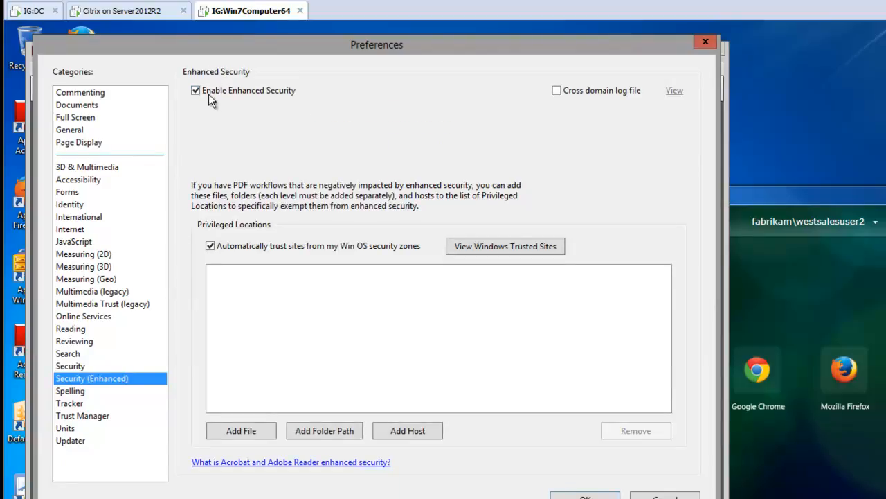
click(85, 240)
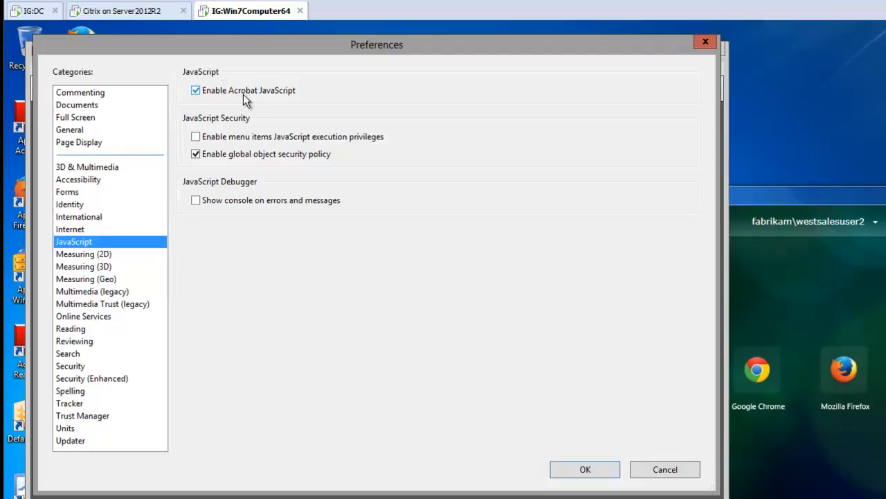
click(705, 42)
click(712, 52)
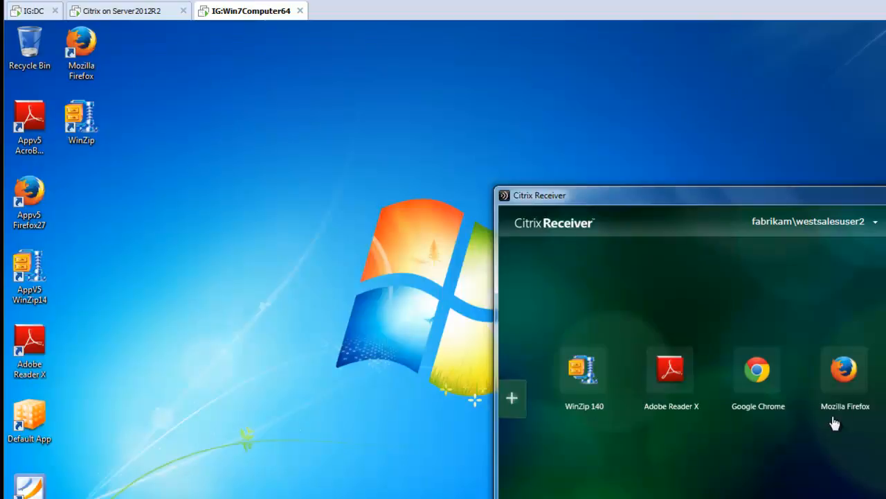
Launch the published Mozilla Firefox and accept the offer to use it as the default browser
click(844, 370)
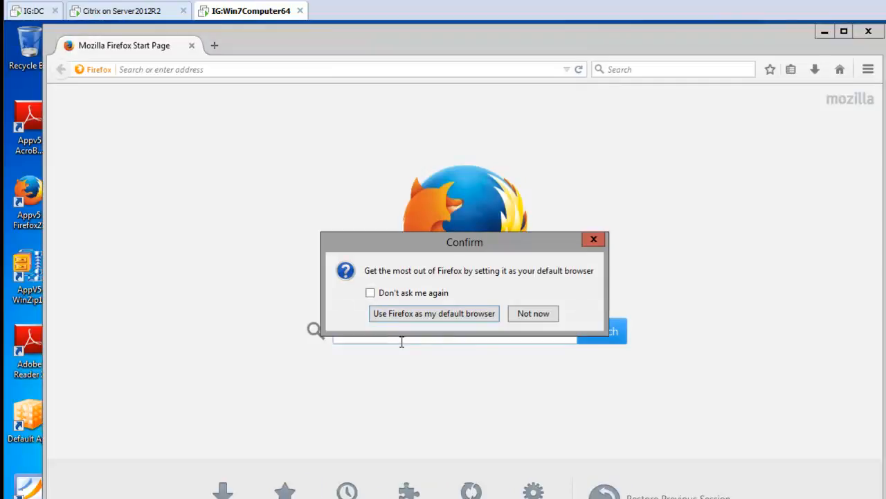
click(467, 315)
click(329, 115)
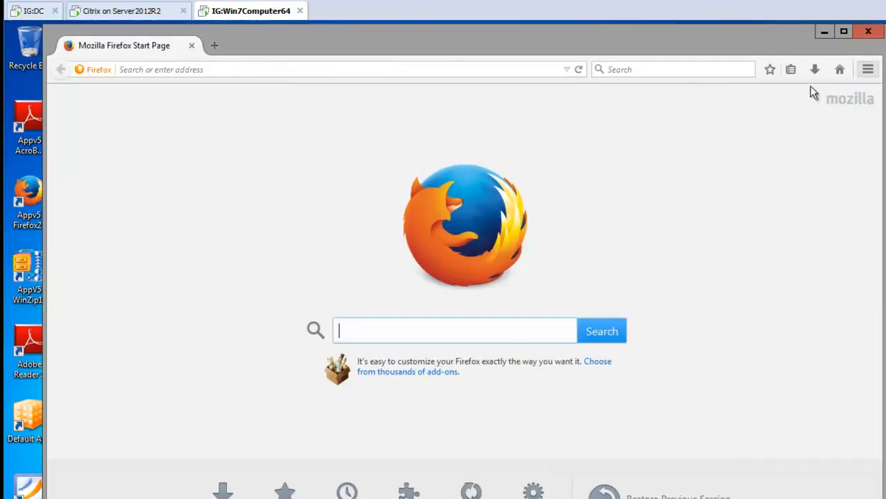
Disable Firefox's add-on install warning and its blocking of reported attack sites and web forgeries, save, and close the open windows
click(868, 69)
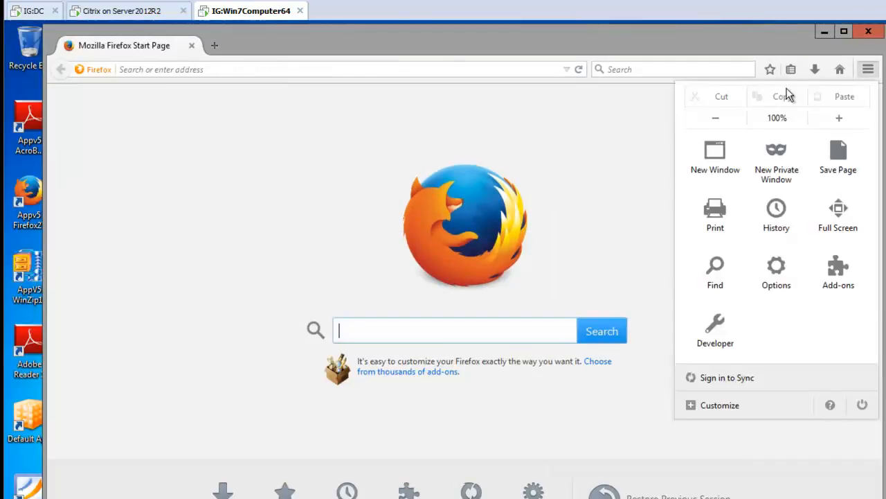
click(776, 277)
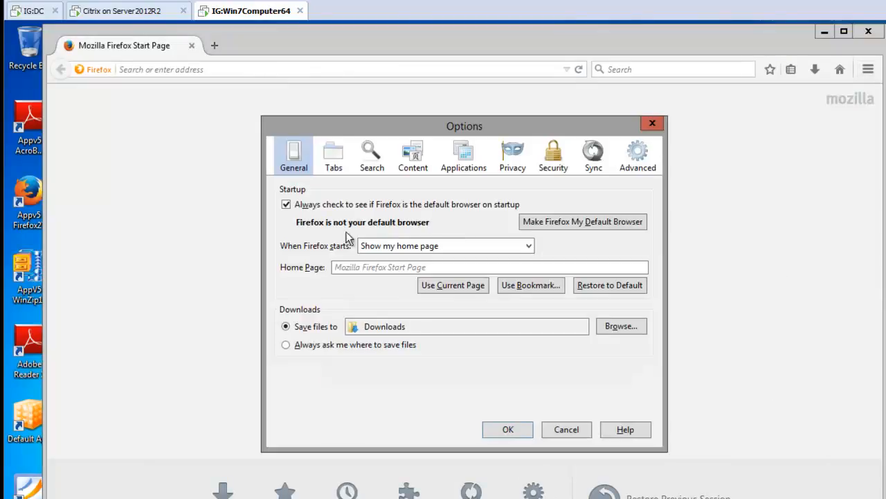
click(553, 156)
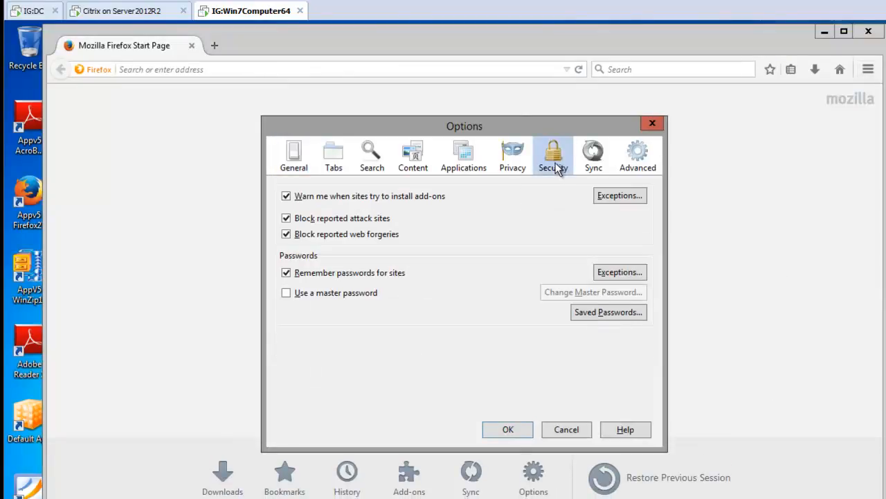
click(347, 196)
click(355, 218)
click(349, 234)
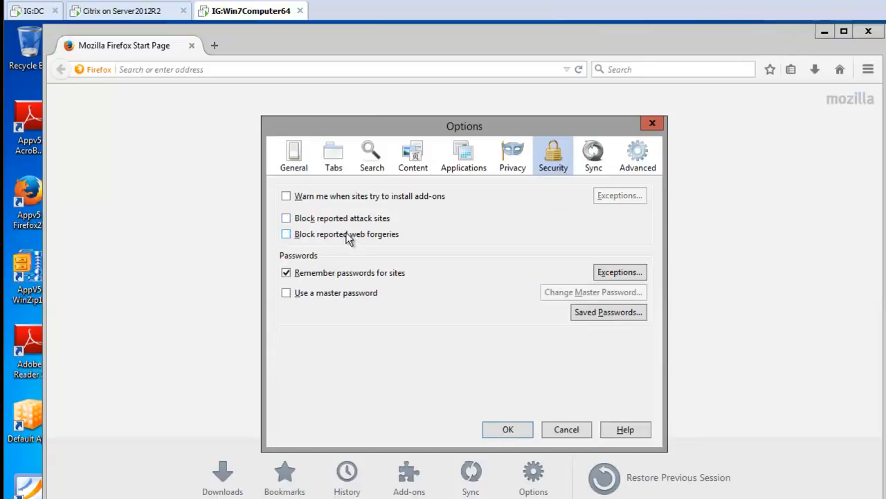
click(510, 430)
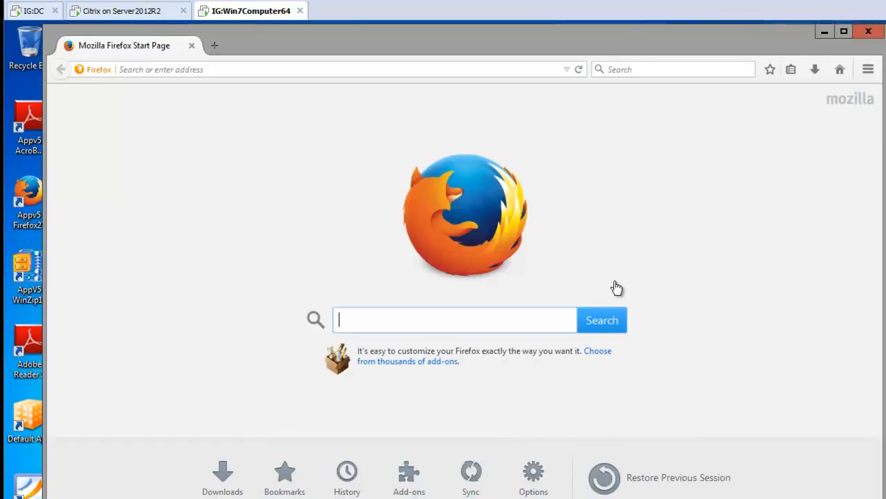
click(868, 31)
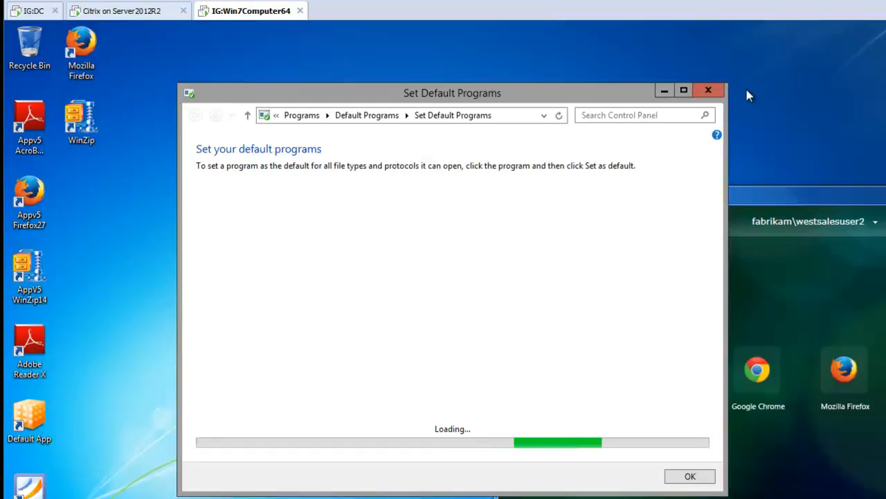
click(709, 91)
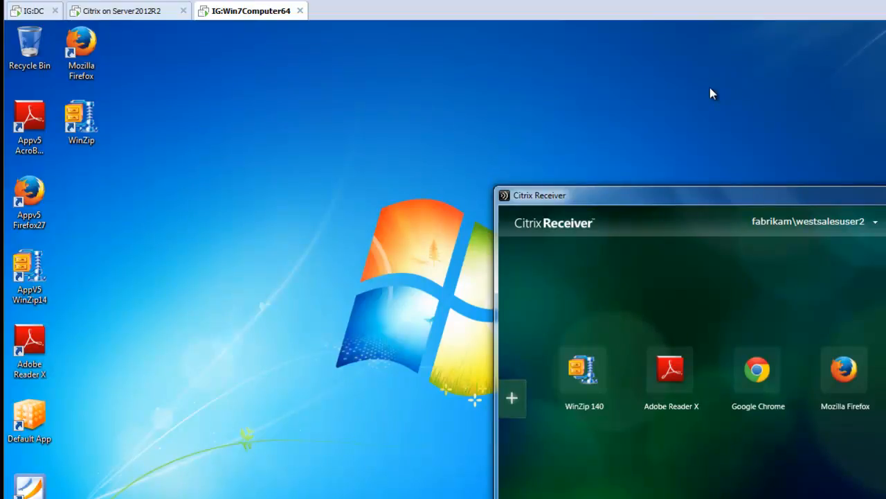
On the DC machine, create a GPO named "Manage Applications on Citrix using PolicyPak" linked to the West Sales Users OU
click(33, 12)
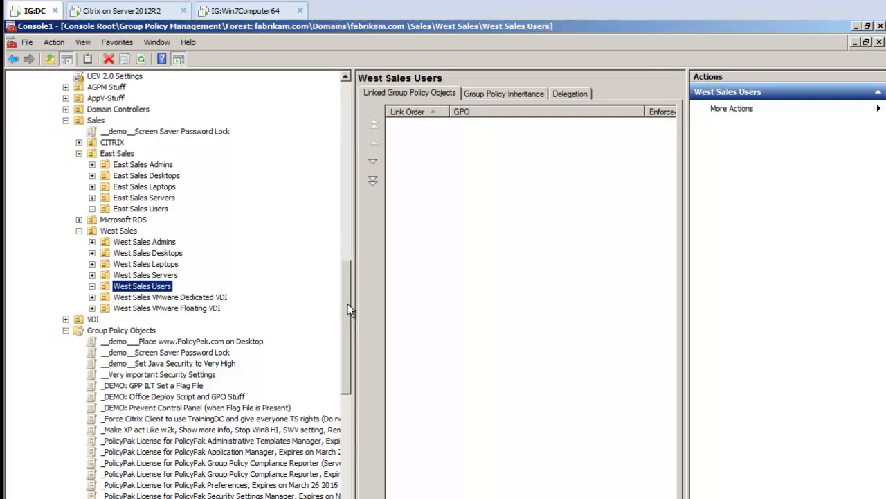
right_click(143, 285)
click(164, 292)
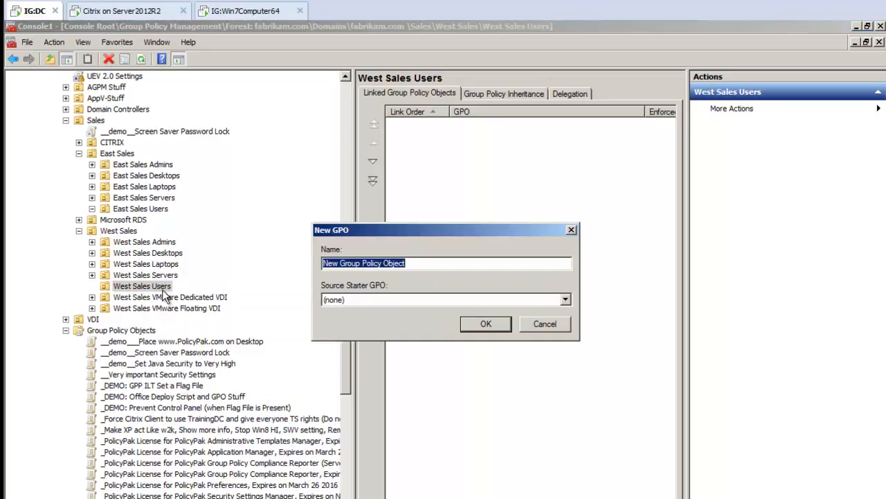
text(Mange)
key(BackSpace)
key(BackSpace)
text(age )
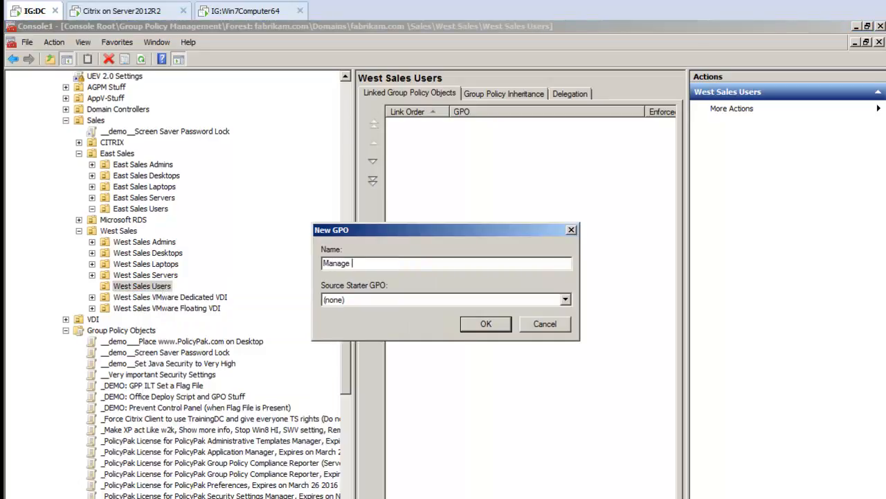
text(Applications on Citrix using PolicyPak)
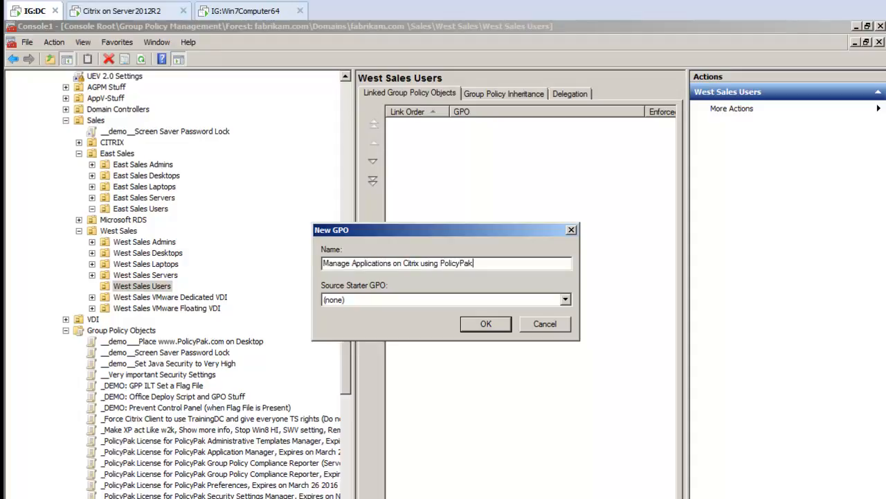
key(Return)
Open the new West Sales Users GPO for editing and maximize the Group Policy Management Editor
right_click(176, 297)
key(Escape)
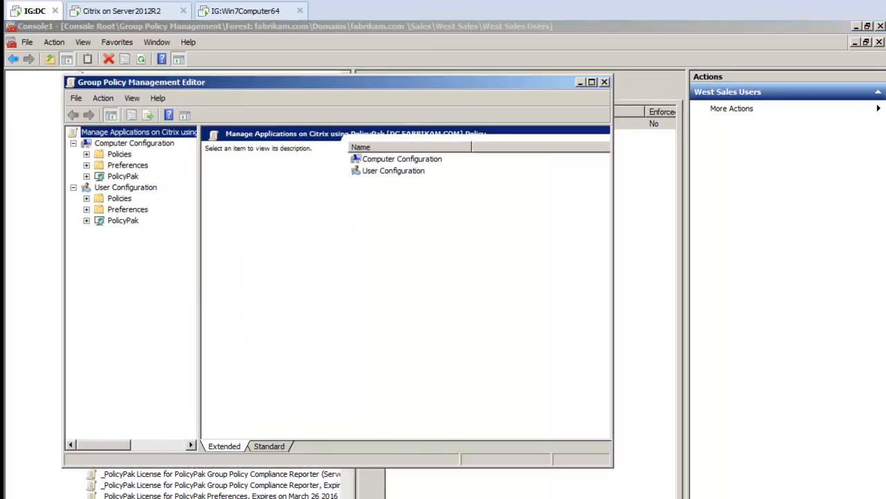
double_click(236, 85)
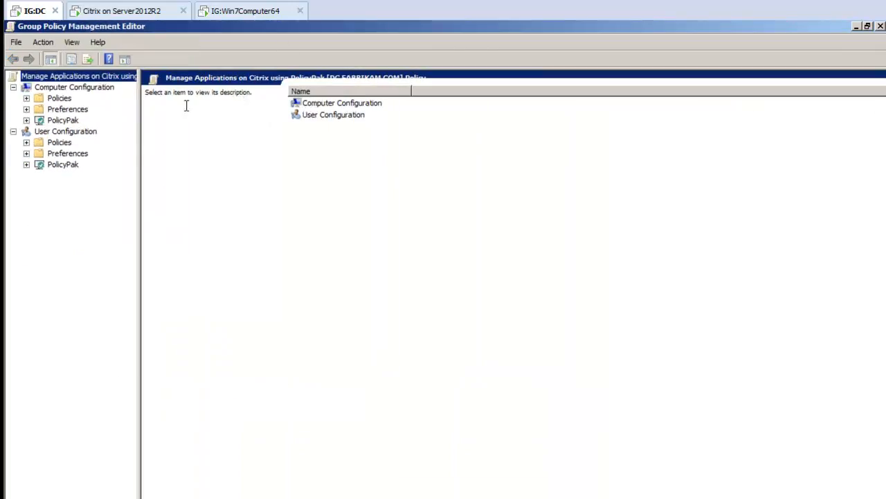
Add a PolicyPak for WinZip International LLC WinZip 14 to 17 entry to Application Manager under User Configuration
click(26, 166)
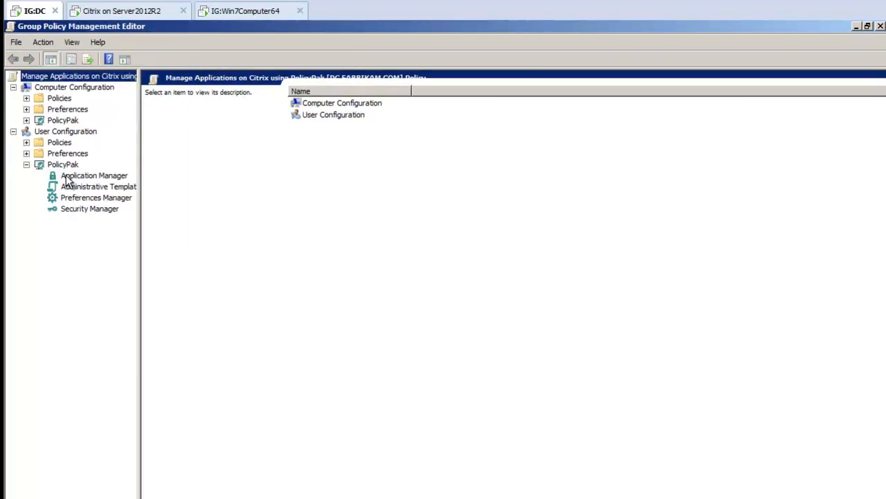
click(81, 177)
right_click(111, 177)
mouse_move(191, 182)
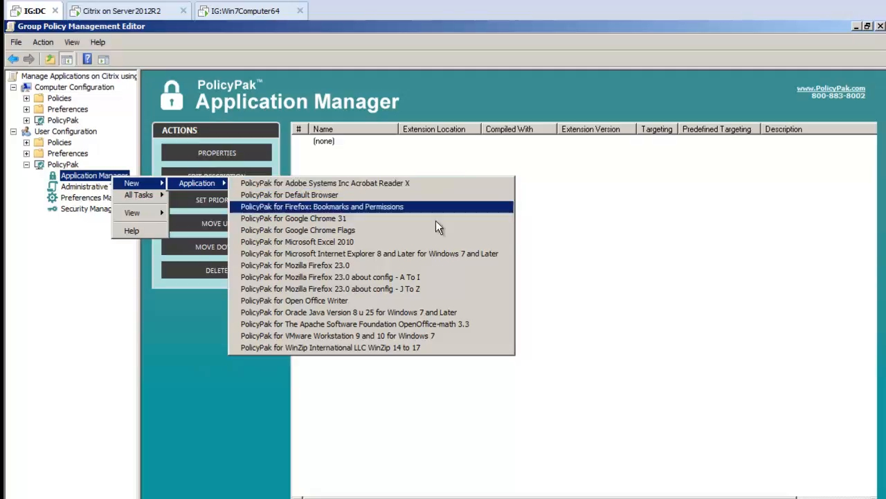
click(379, 357)
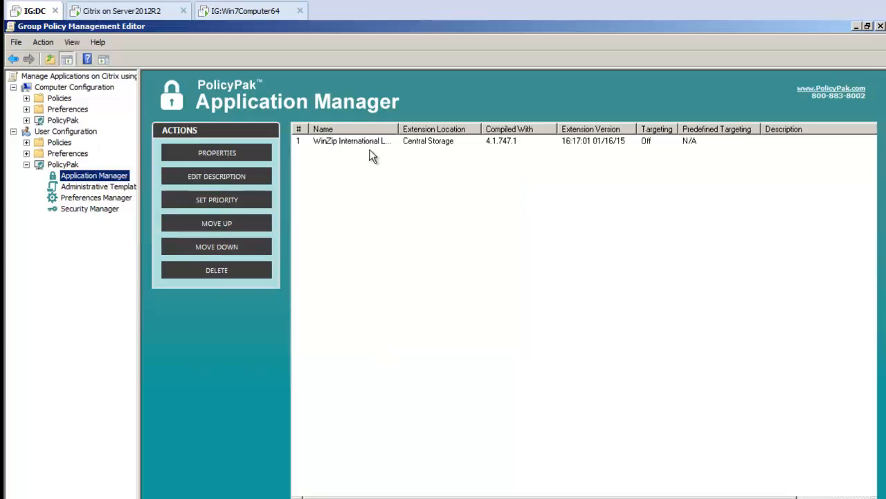
In the WinZip entry, set the minimum password length to 11 and require lower case, upper case, numeric and symbol characters
double_click(369, 143)
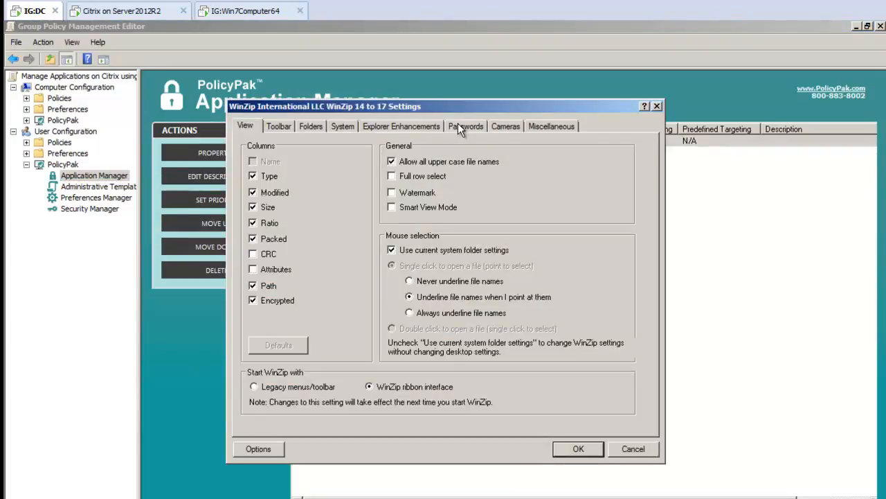
click(458, 128)
click(404, 143)
click(403, 142)
click(404, 143)
click(339, 176)
click(335, 191)
click(326, 207)
click(324, 225)
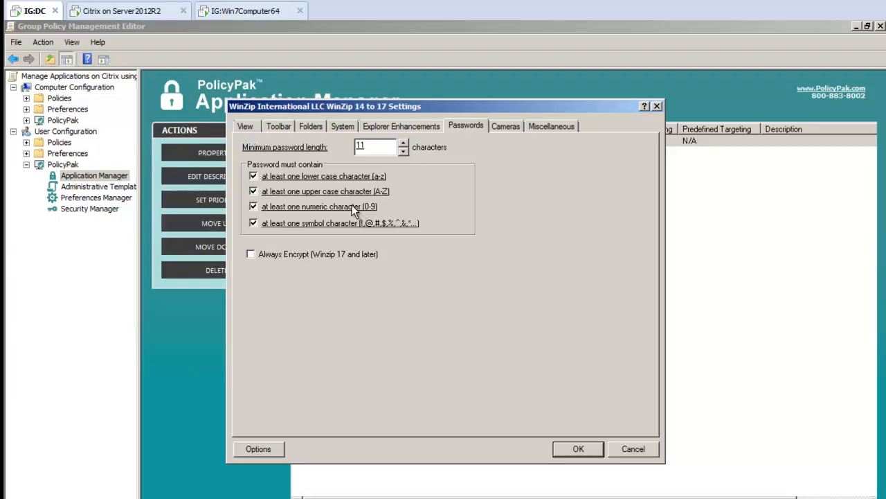
Disable the corresponding WinZip controls in the target application for minimum password length and the numeric and symbol character requirements
right_click(379, 148)
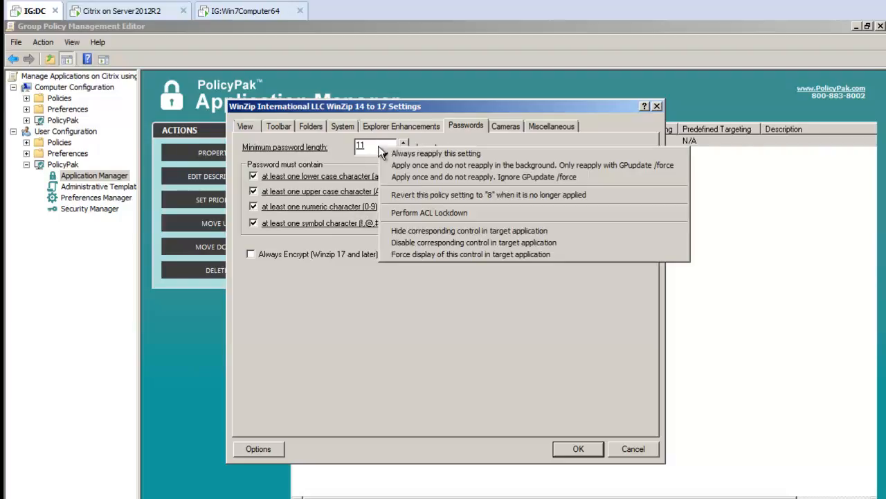
click(425, 243)
right_click(364, 208)
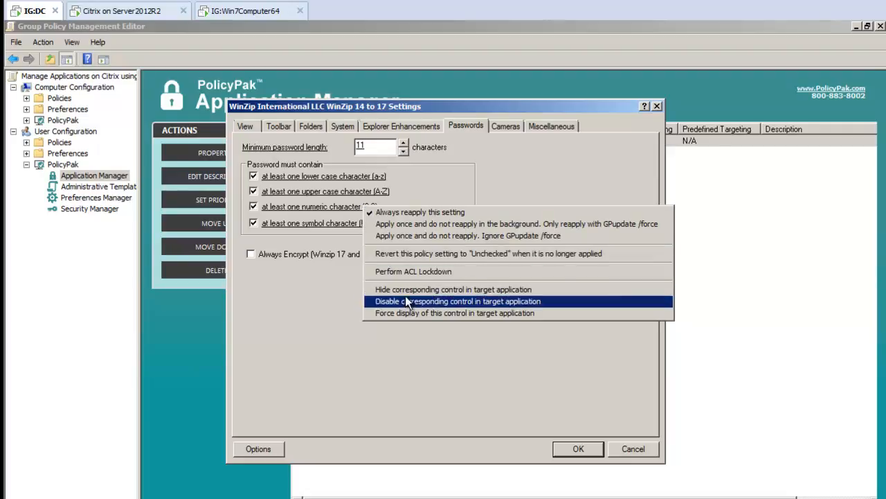
click(407, 298)
right_click(378, 220)
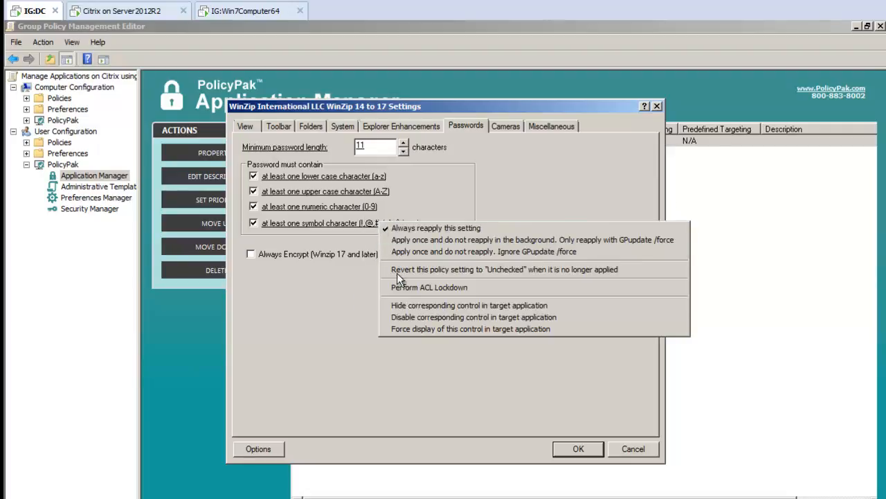
click(408, 317)
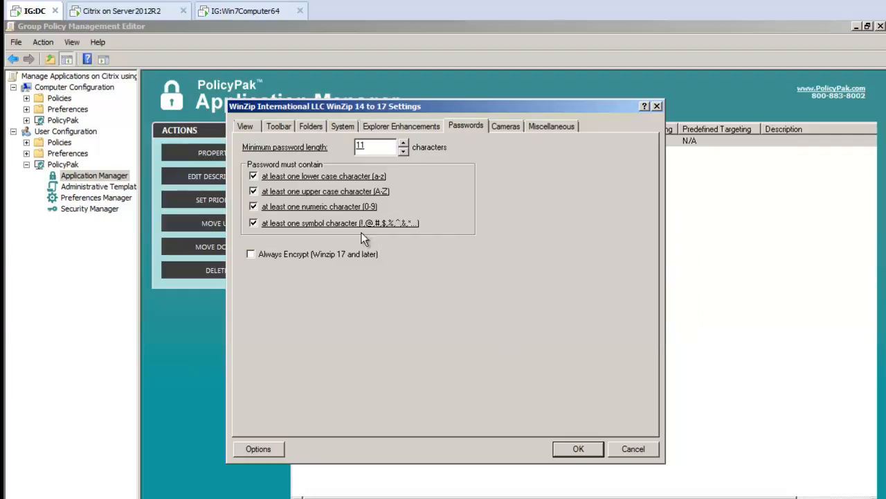
Disable the whole Cameras tab in the target application and save the WinZip settings
click(505, 124)
right_click(501, 133)
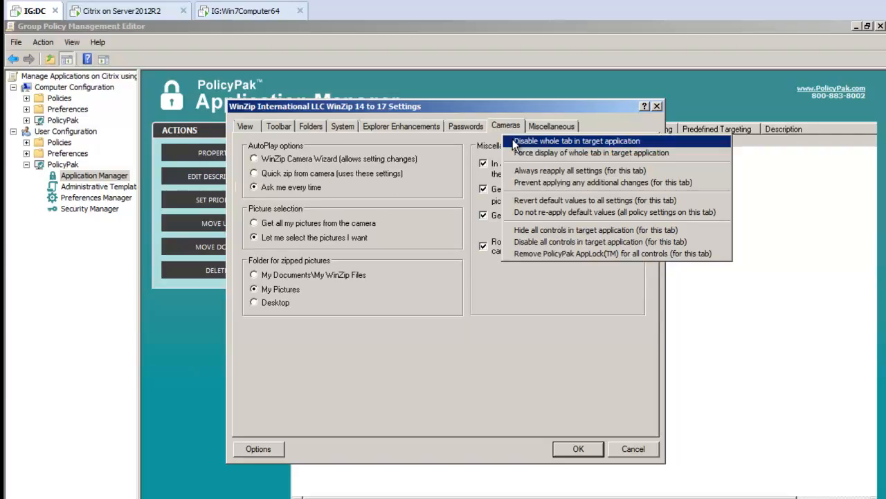
click(514, 141)
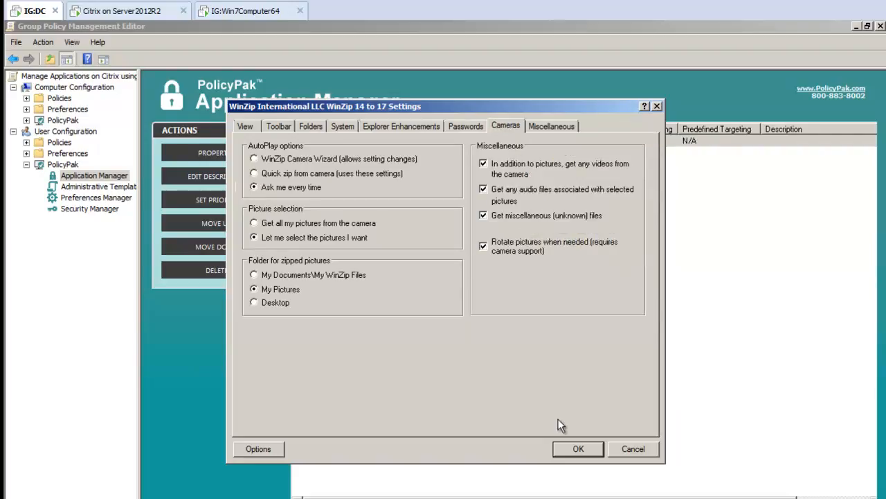
click(574, 448)
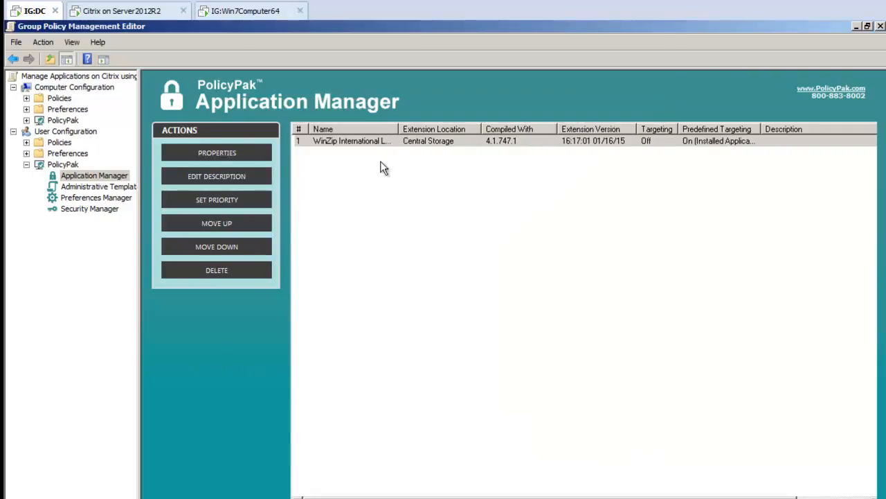
Add a PolicyPak for Adobe Systems Inc Acrobat Reader X entry to Application Manager and open its settings
right_click(324, 163)
mouse_move(344, 173)
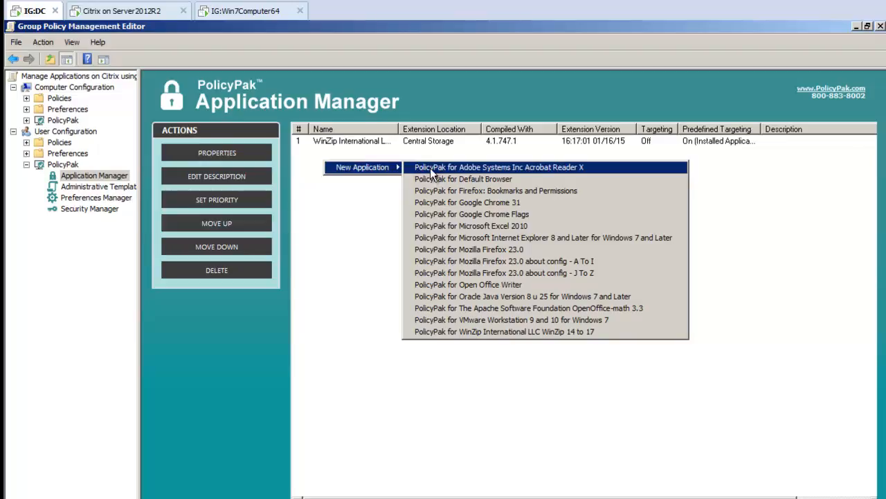
click(424, 168)
double_click(349, 155)
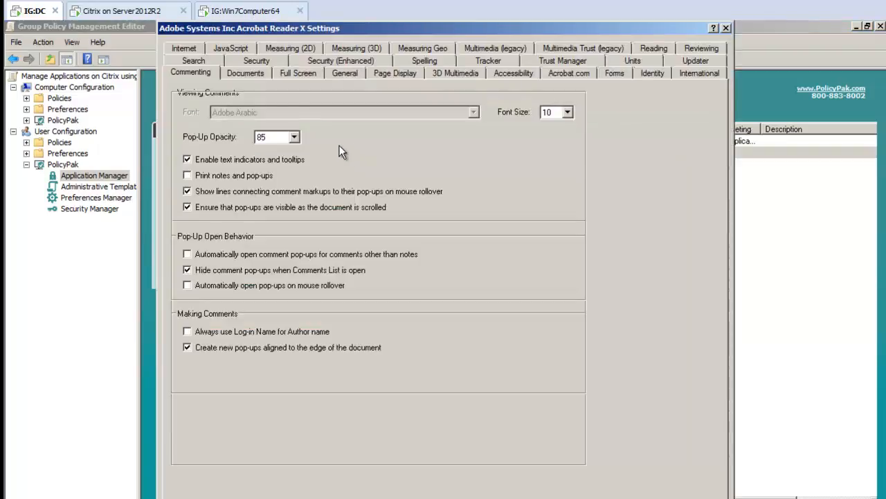
Turn off Enable Acrobat JavaScript for Acrobat Reader X and disable its corresponding control in the target application
click(230, 50)
click(234, 113)
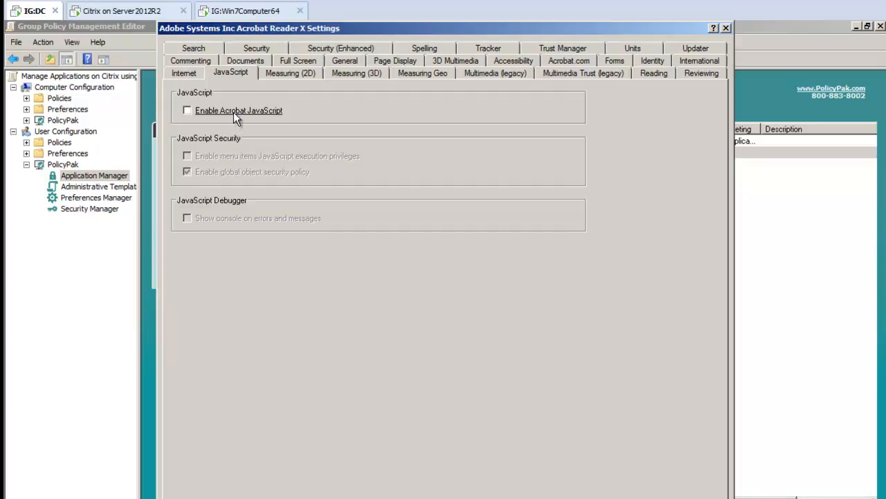
right_click(233, 112)
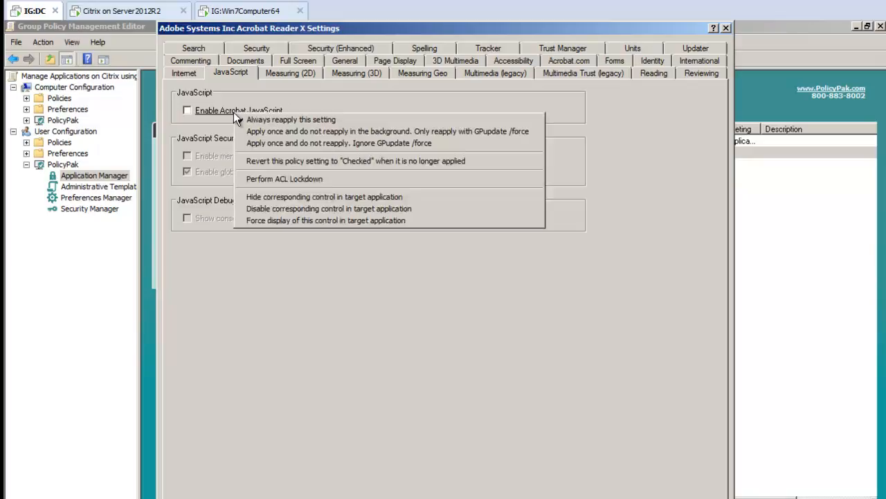
click(274, 209)
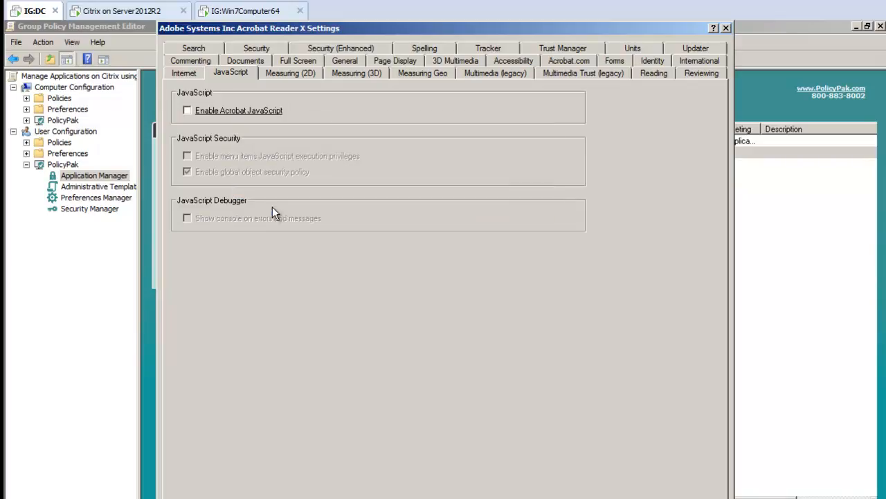
Enforce Enable Enhanced Security as checked for Acrobat Reader X and disable its corresponding control in the target application
click(329, 49)
click(244, 129)
click(244, 129)
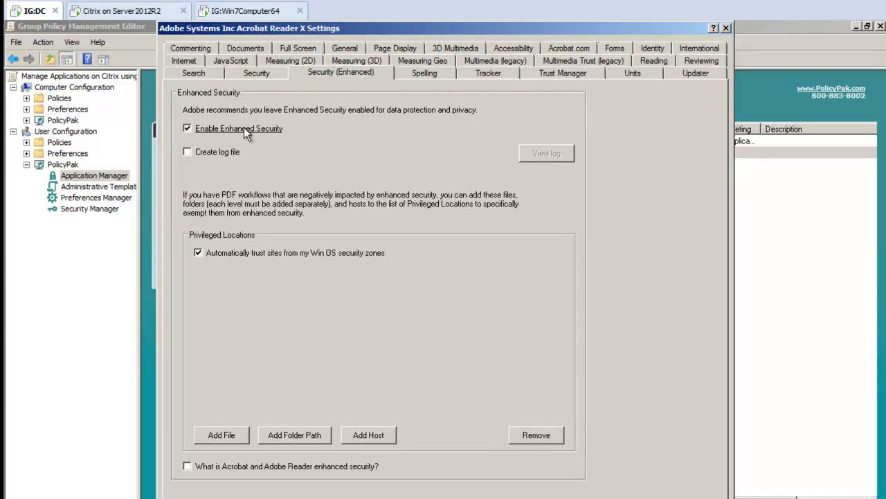
right_click(244, 129)
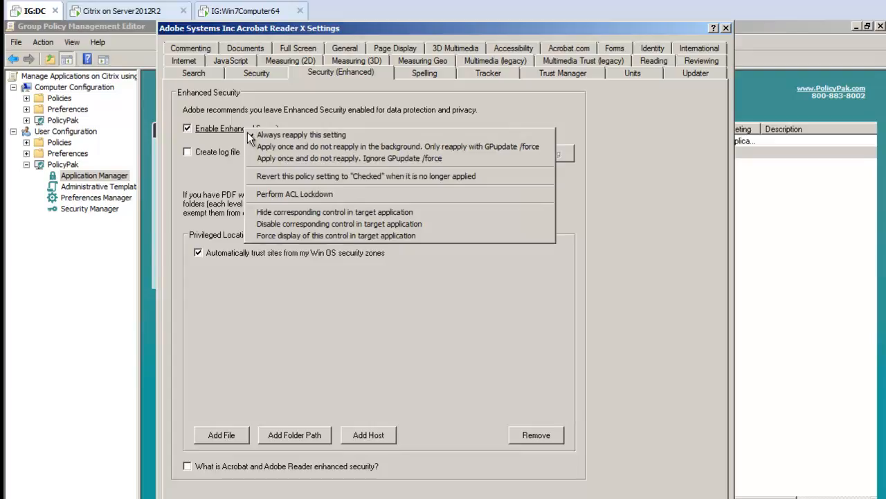
click(350, 225)
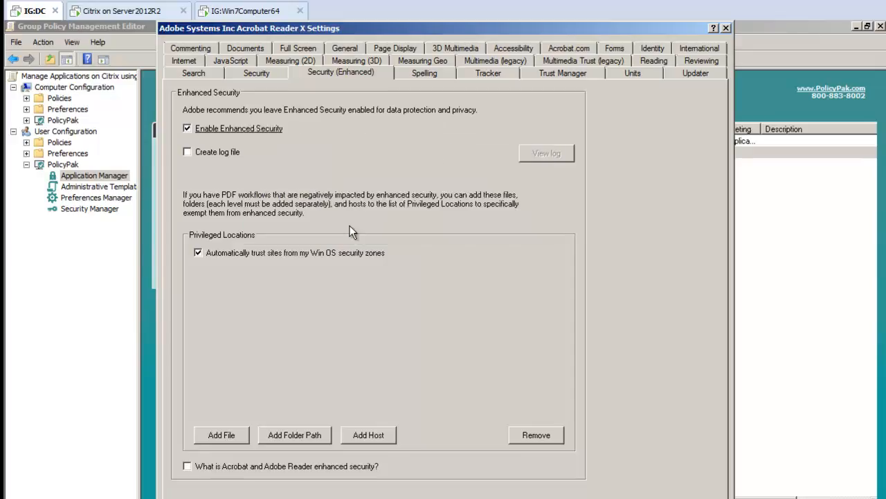
Set Reader to not download or install updates automatically with that control disabled, prevent the EULA from appearing, and save the settings
click(684, 74)
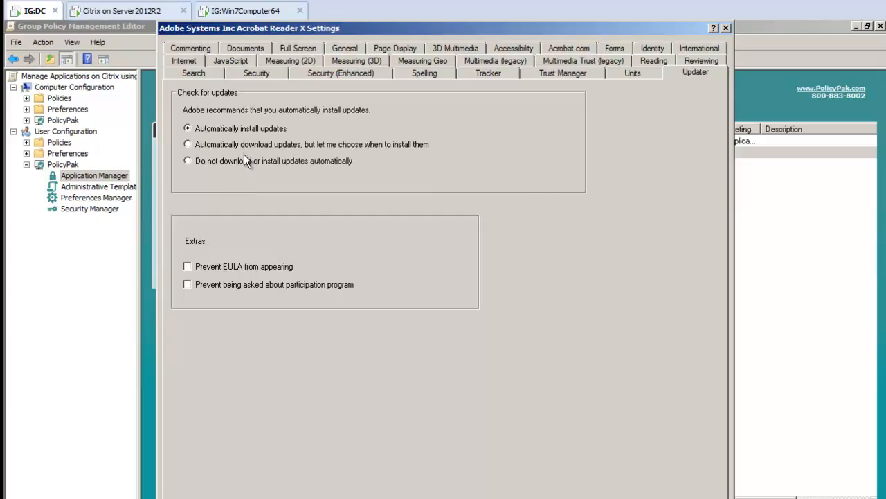
click(207, 160)
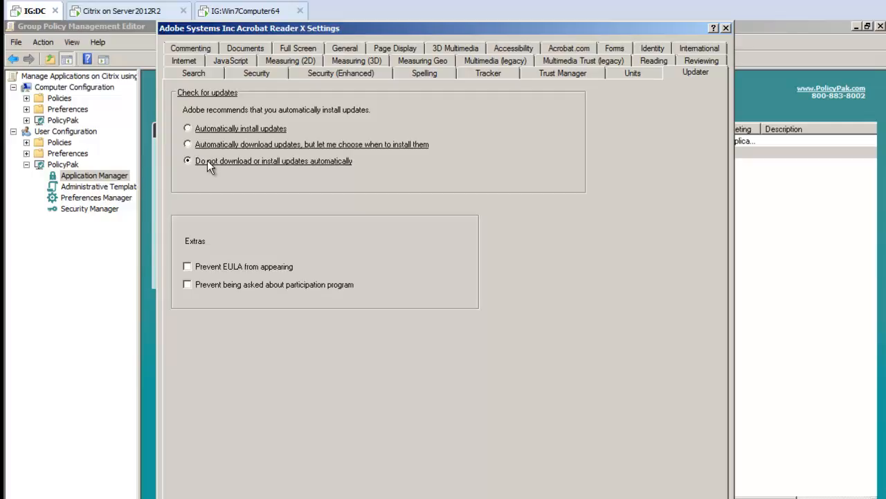
right_click(207, 160)
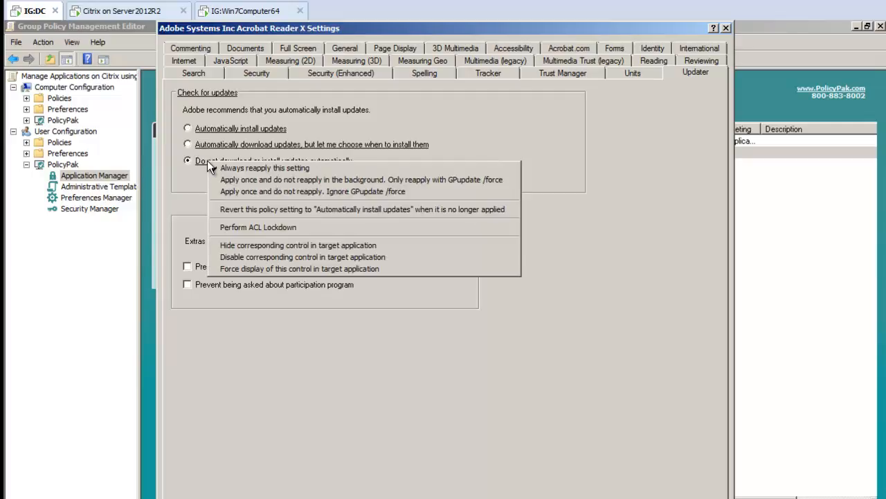
click(247, 257)
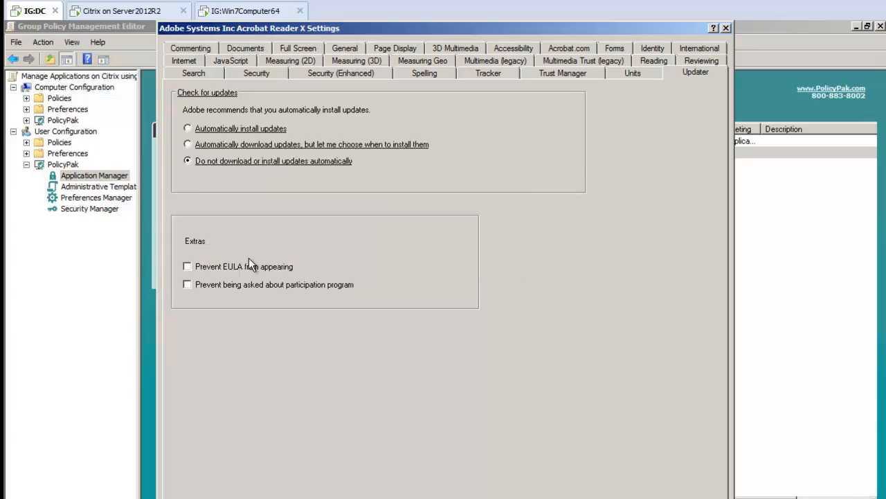
click(235, 267)
click(533, 498)
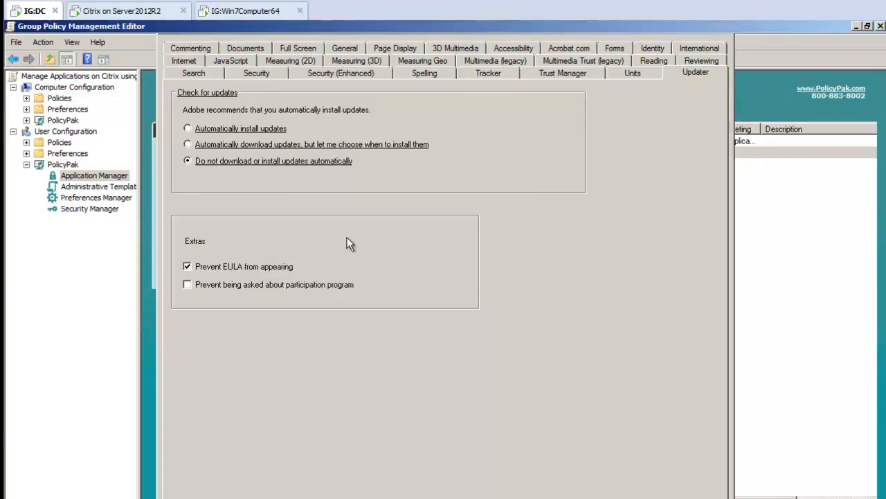
right_click(320, 179)
mouse_move(338, 185)
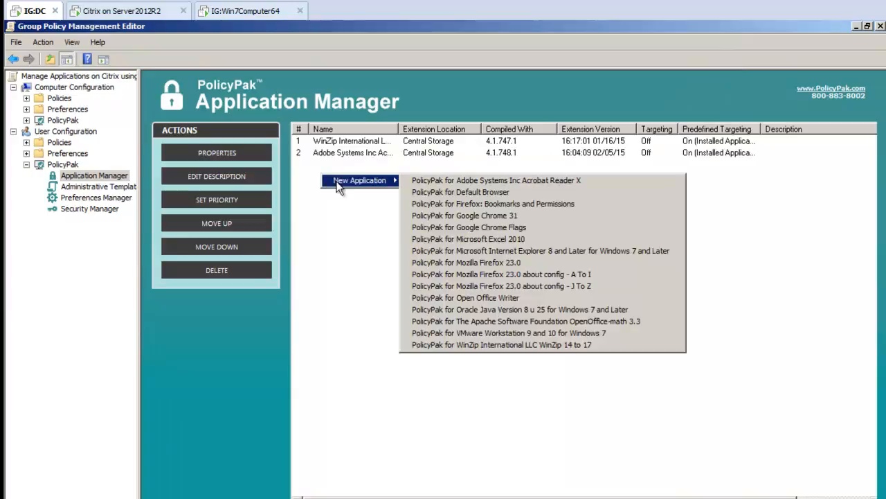
click(337, 249)
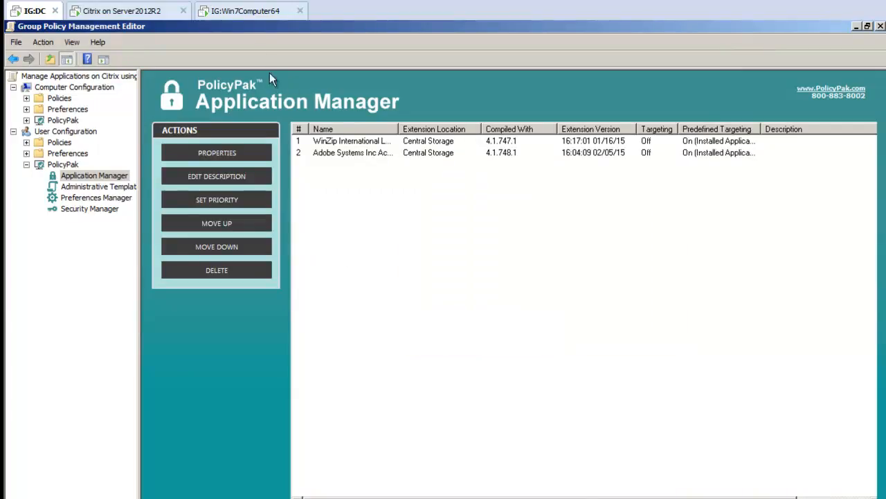
Return to the Group Policy Management console and create a GPO named "Manage Firefox for All Users on the Citrix Server" linked to the CITRIX OU
drag(244, 27, 541, 205)
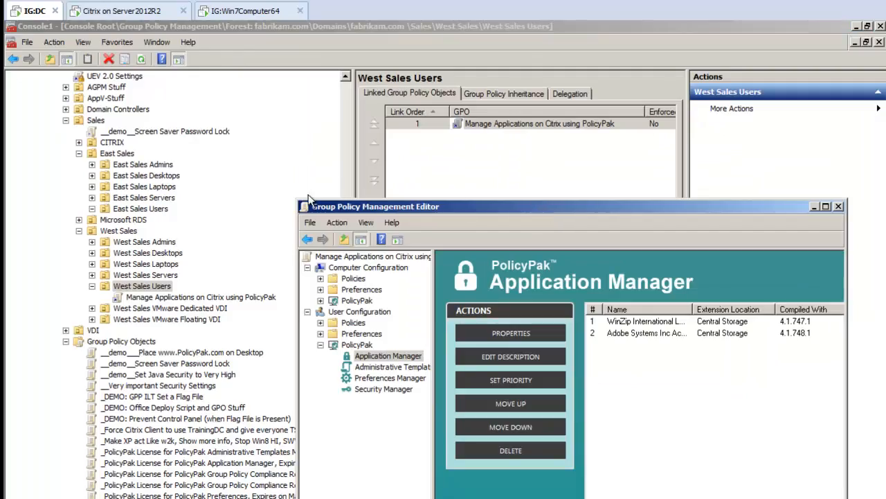
click(317, 90)
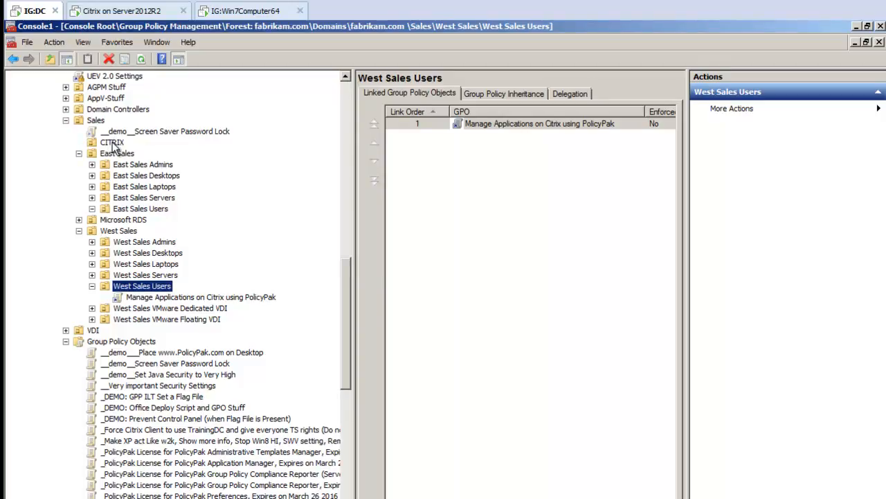
click(112, 143)
right_click(115, 147)
click(124, 151)
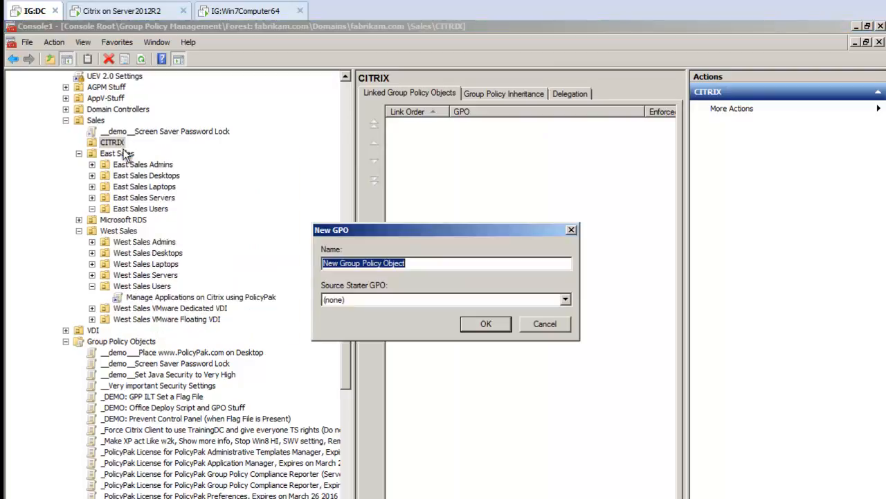
text(Manag)
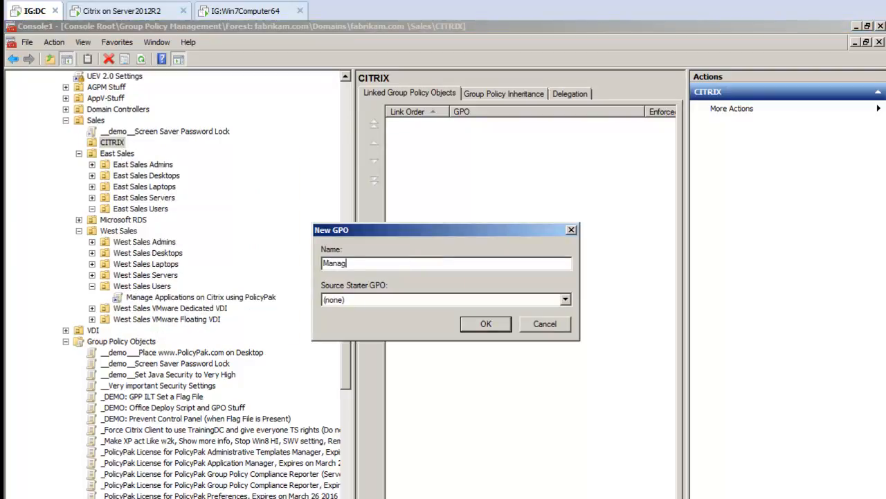
text(e Firefox for All Users on the Citrix Ser)
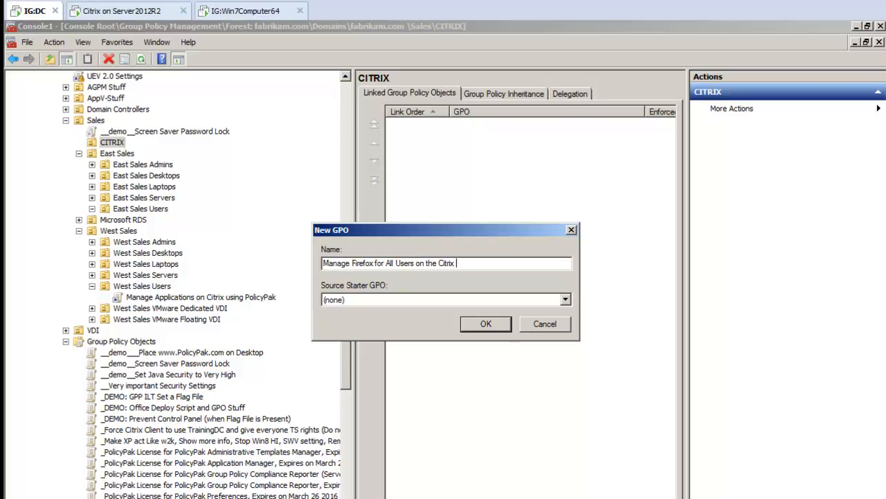
key(Return)
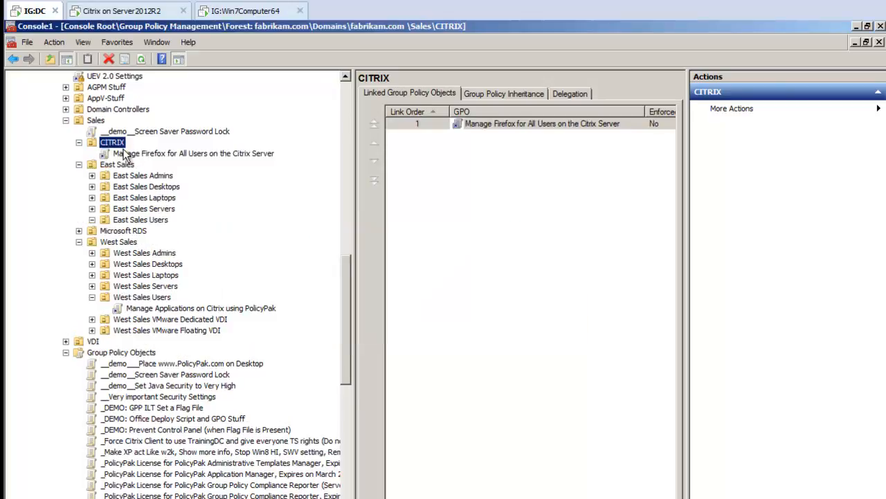
Open the new CITRIX GPO for editing and maximize the Group Policy Management Editor
right_click(138, 155)
click(156, 164)
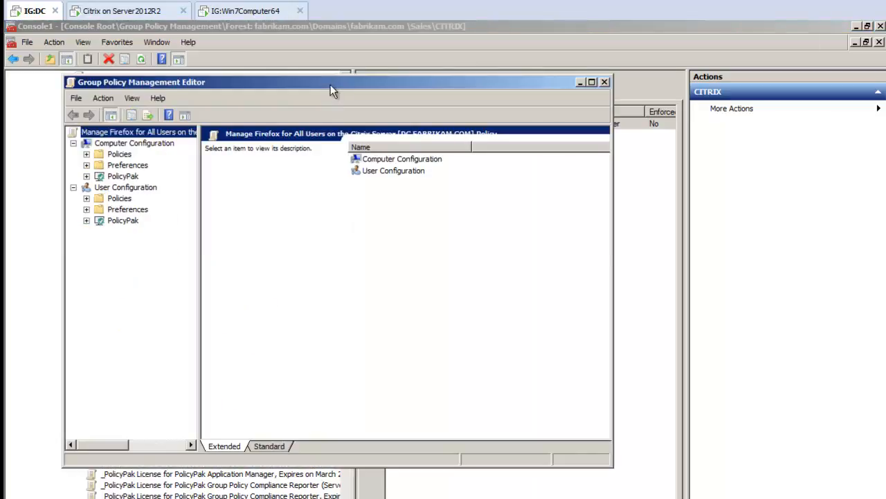
double_click(330, 85)
Add a PolicyPak for Mozilla Firefox 23.0 entry to Application Manager under Computer Configuration
click(26, 120)
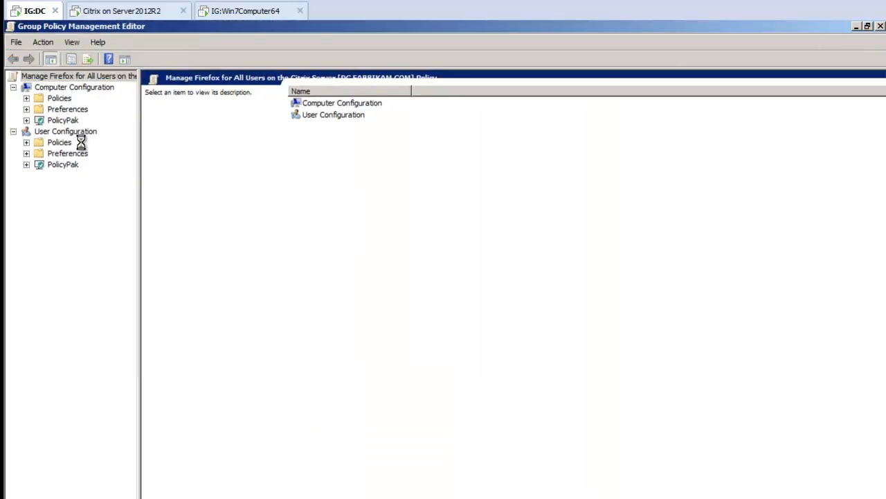
click(83, 132)
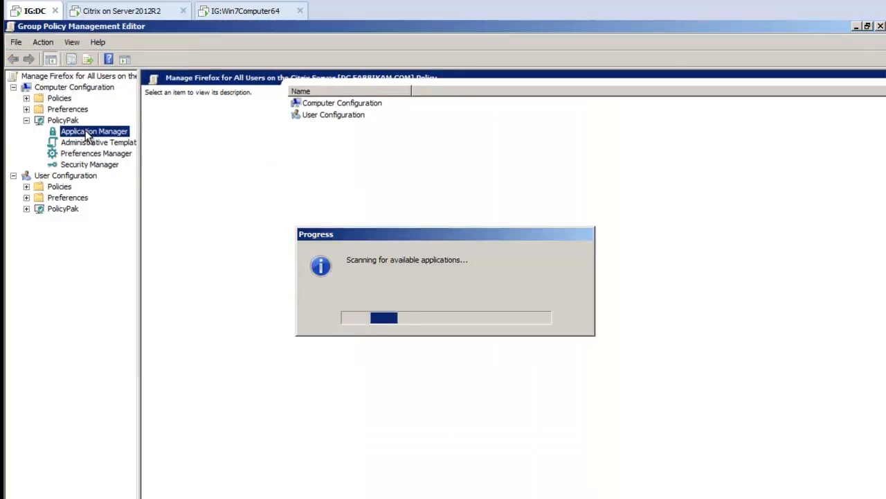
right_click(88, 135)
mouse_move(121, 138)
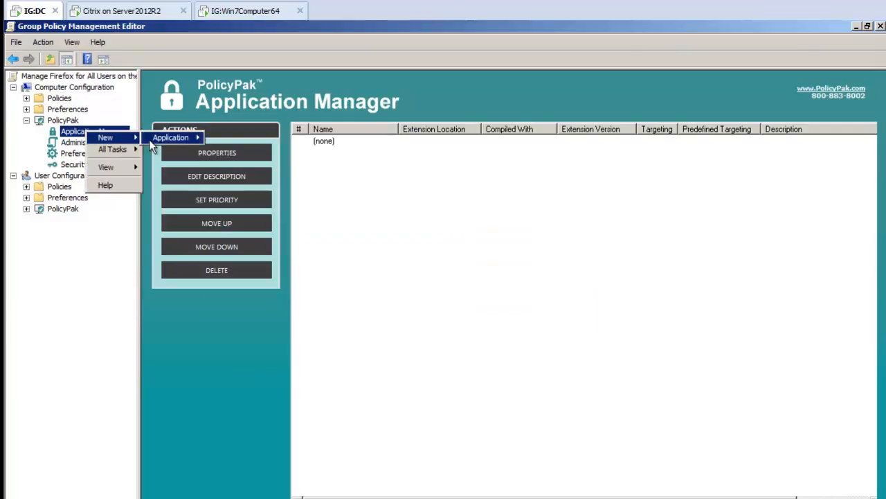
mouse_move(177, 137)
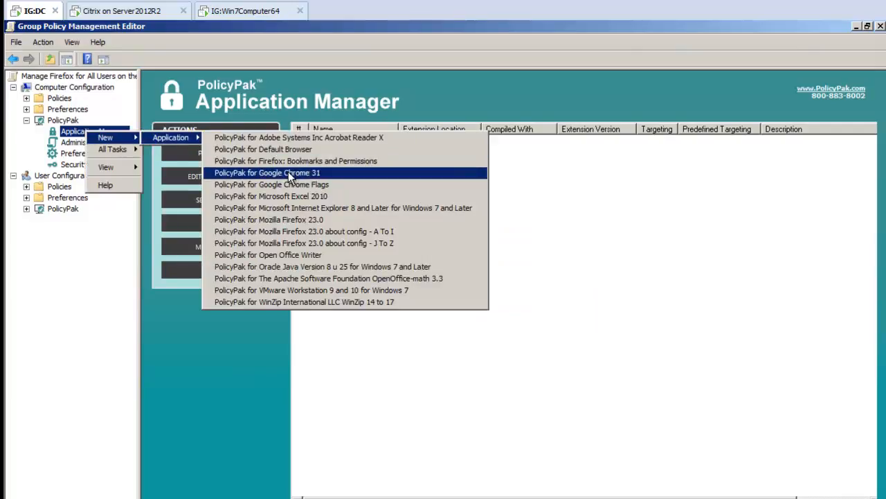
click(331, 221)
double_click(350, 142)
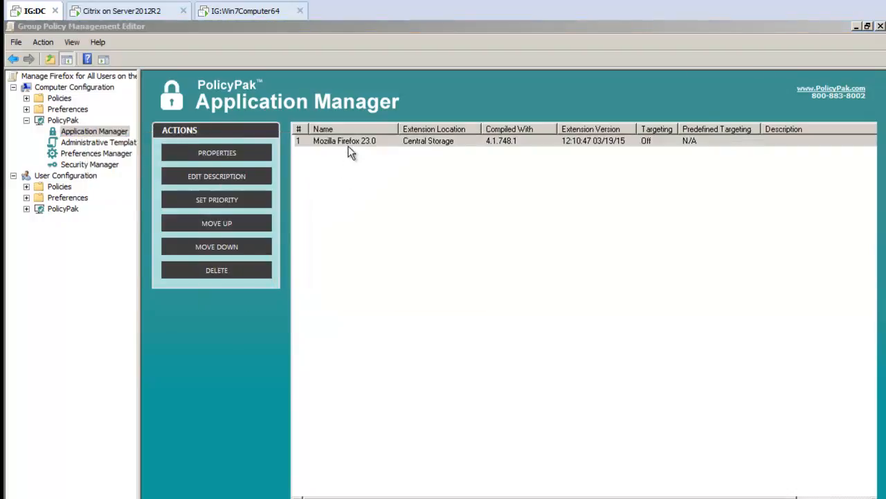
double_click(359, 161)
text(www.policypak.com)
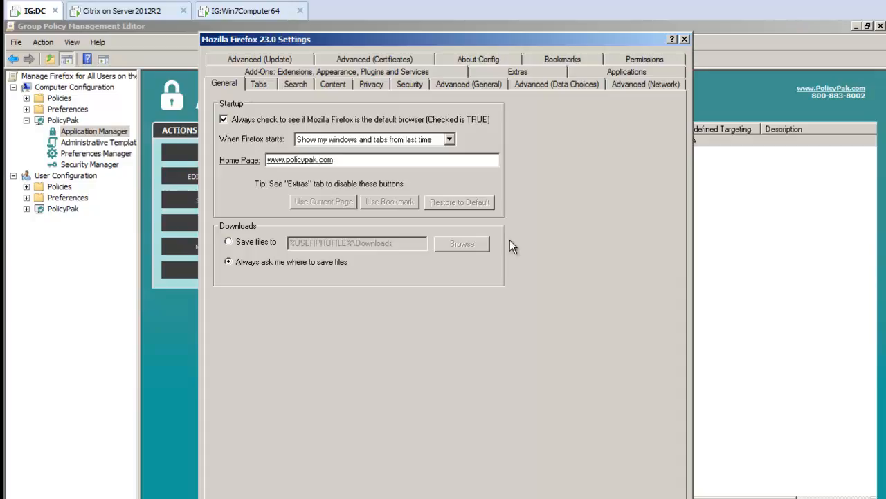
Lock down the Firefox Home Page setting using the system-wide config file
right_click(353, 162)
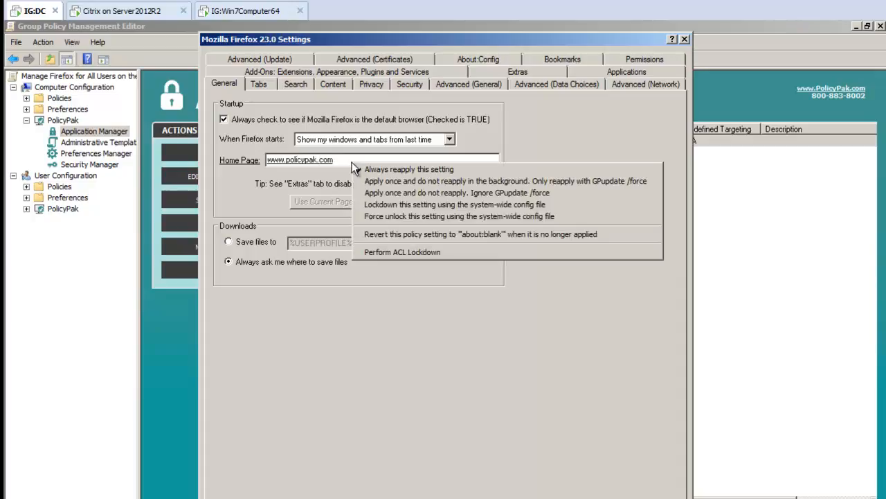
click(384, 207)
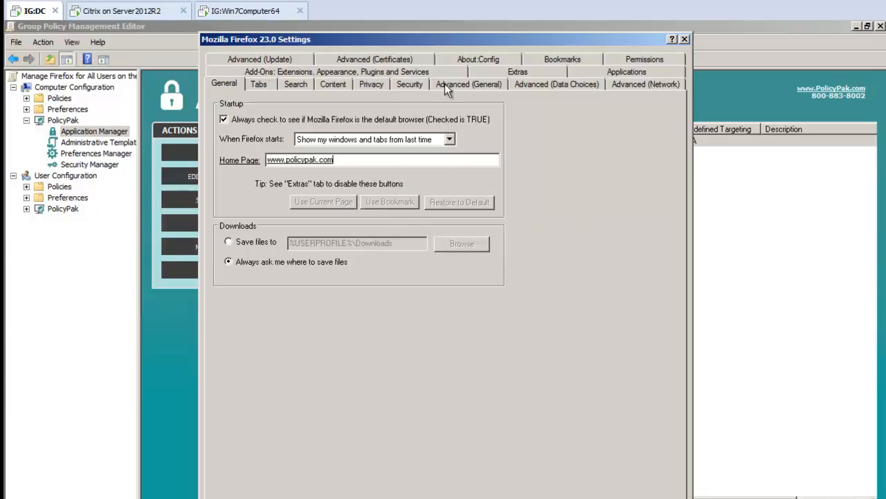
Deliver the Security settings for add-on install warnings, blocking reported attack sites and blocking reported web forgeries as checked
click(401, 84)
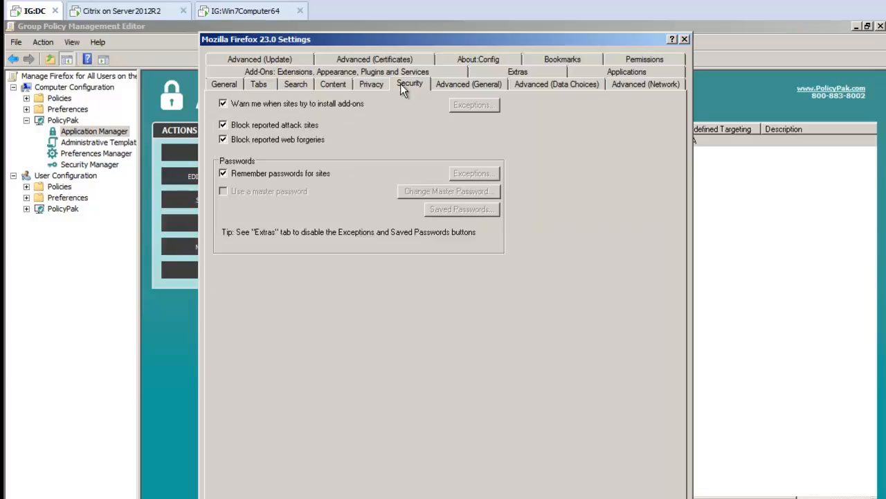
click(302, 104)
click(301, 104)
double_click(289, 126)
click(284, 138)
click(284, 139)
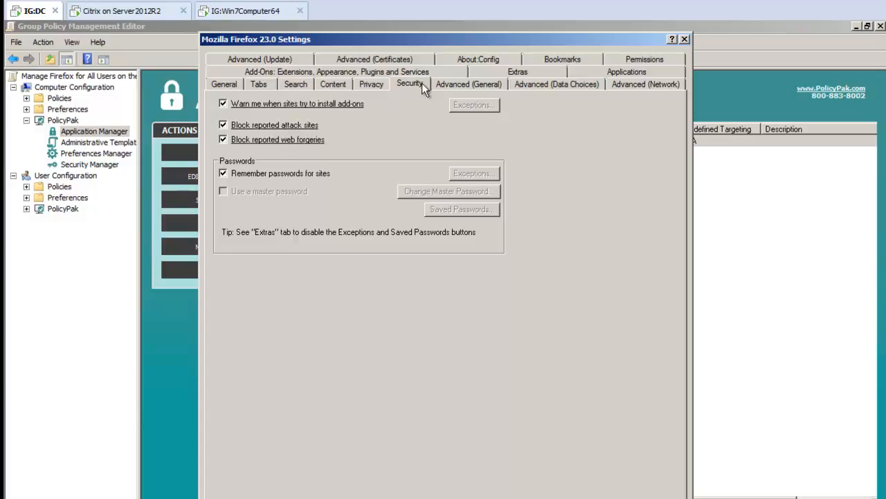
Lock down the add-on warning, attack site and web forgery settings using the system-wide config file, and save the Firefox entry
right_click(300, 103)
click(319, 142)
right_click(302, 125)
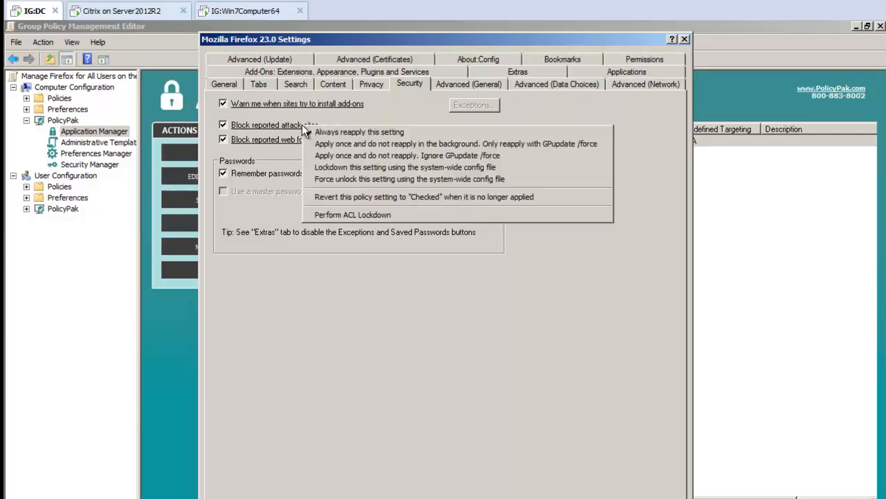
click(318, 170)
right_click(305, 142)
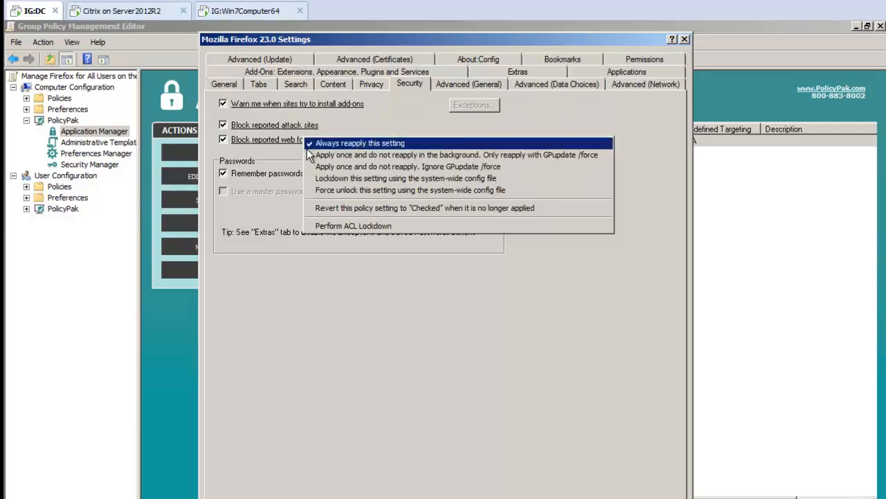
click(317, 175)
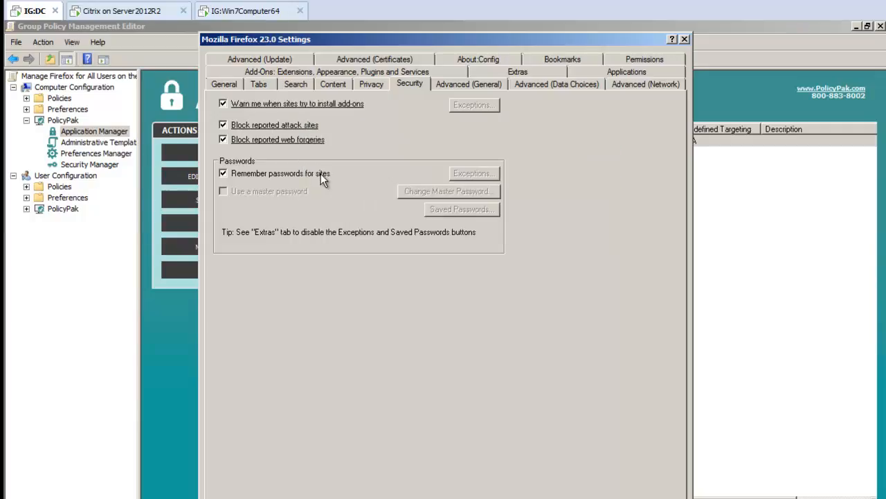
click(397, 62)
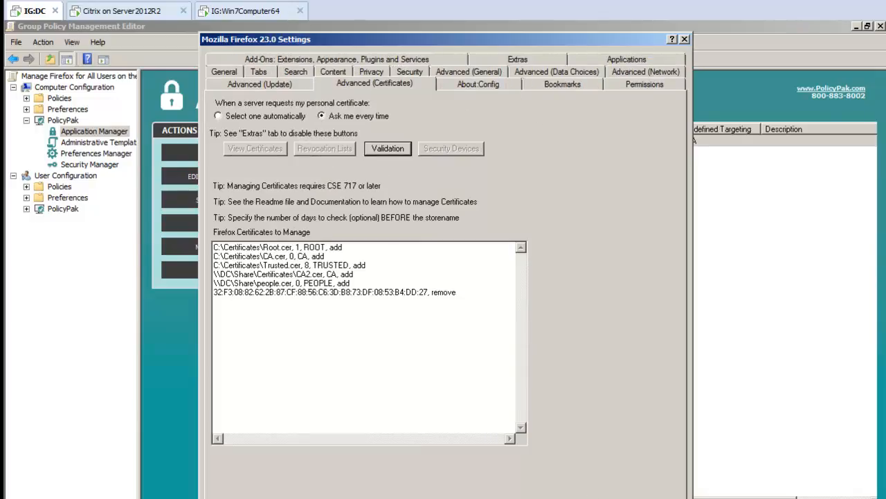
click(596, 497)
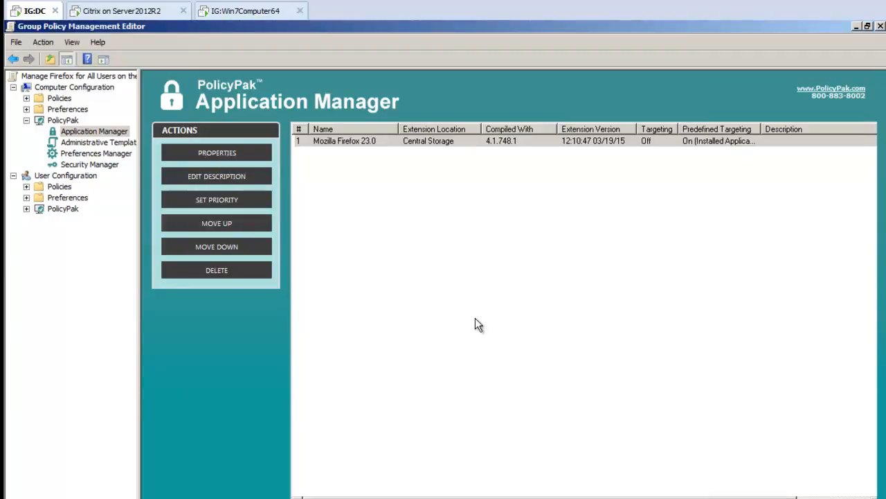
Switch to the IG:Win7Computer64 machine and launch WinZip 140 from Citrix Receiver, moving the Receiver window aside
click(249, 16)
click(362, 312)
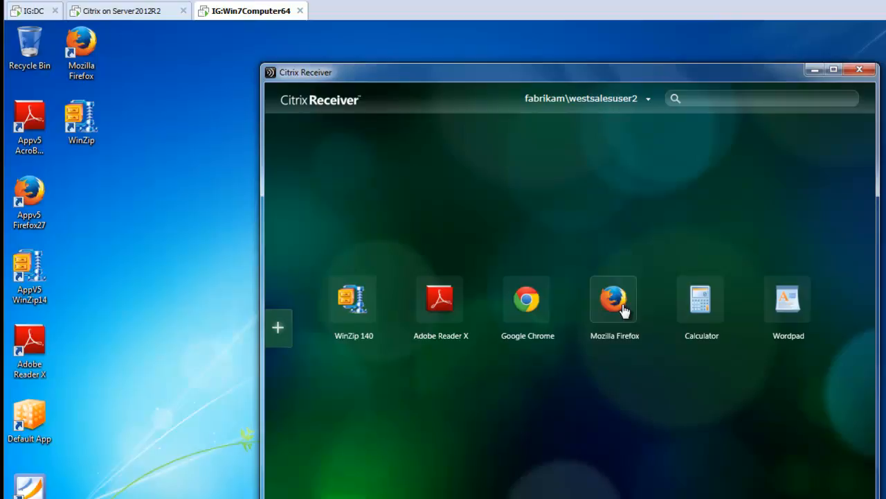
drag(320, 78, 434, 98)
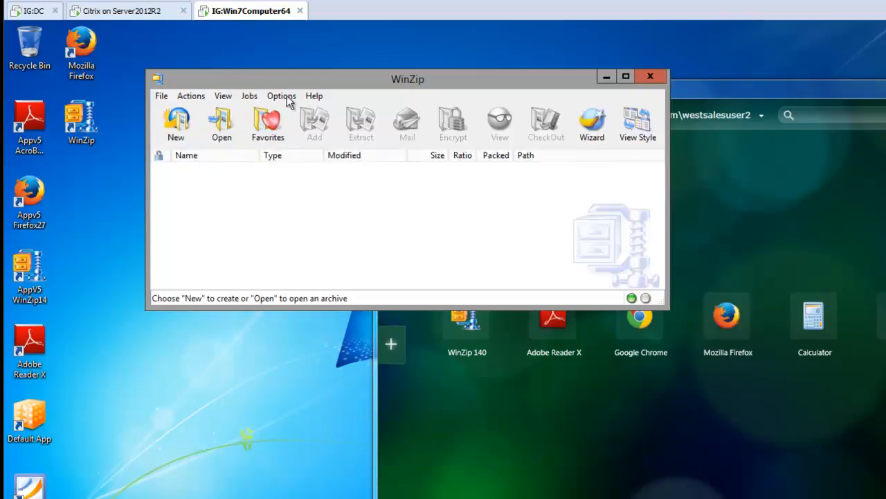
Check the password requirements and the E-mail page in WinZip's configuration, and close WinZip
click(287, 95)
click(294, 112)
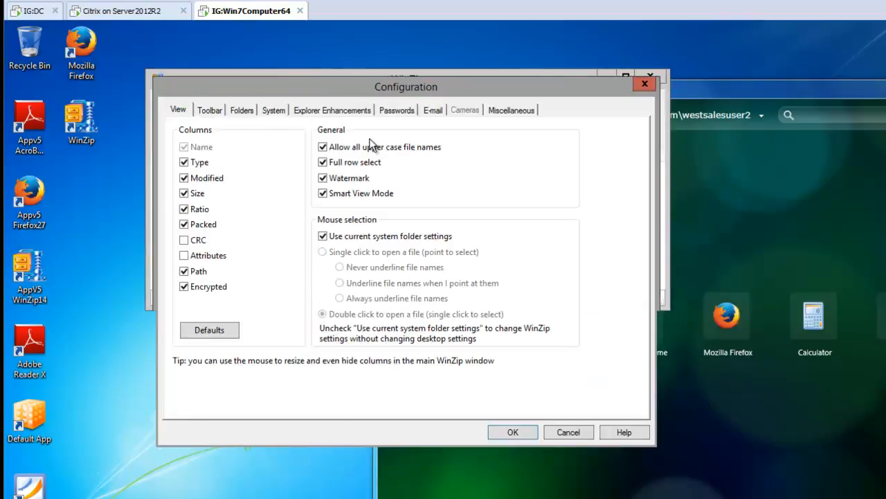
click(401, 112)
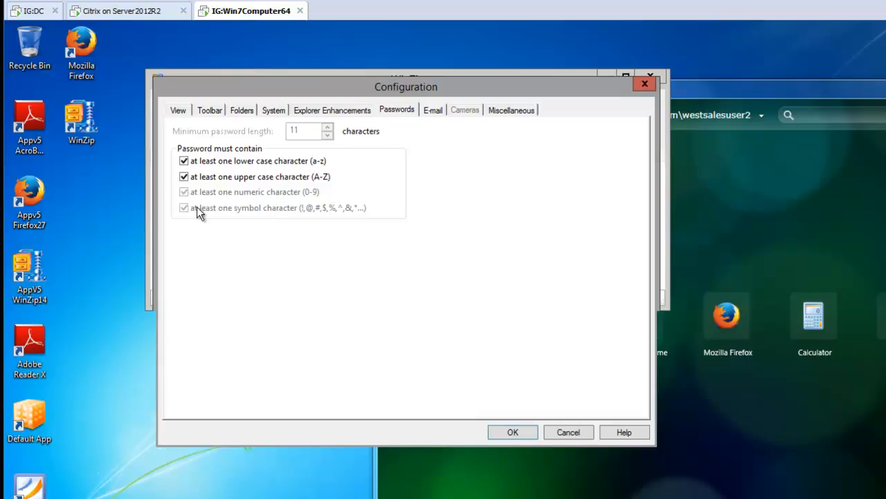
click(433, 111)
click(502, 110)
click(431, 112)
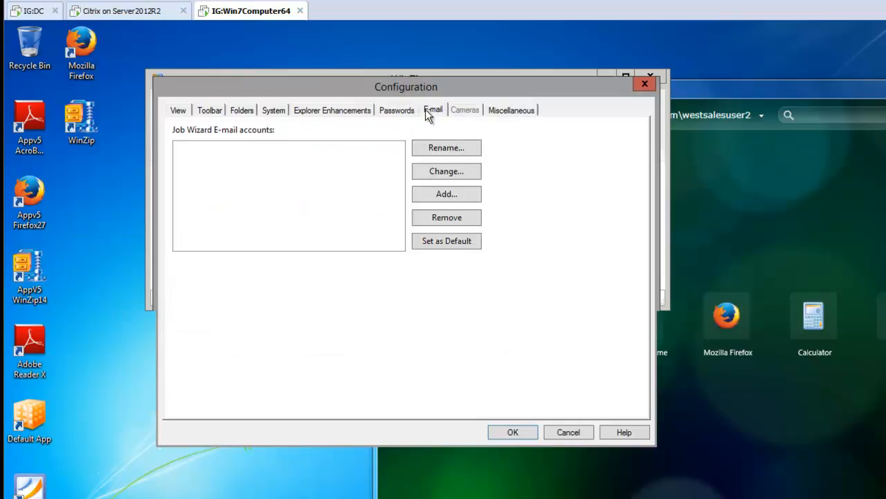
click(398, 112)
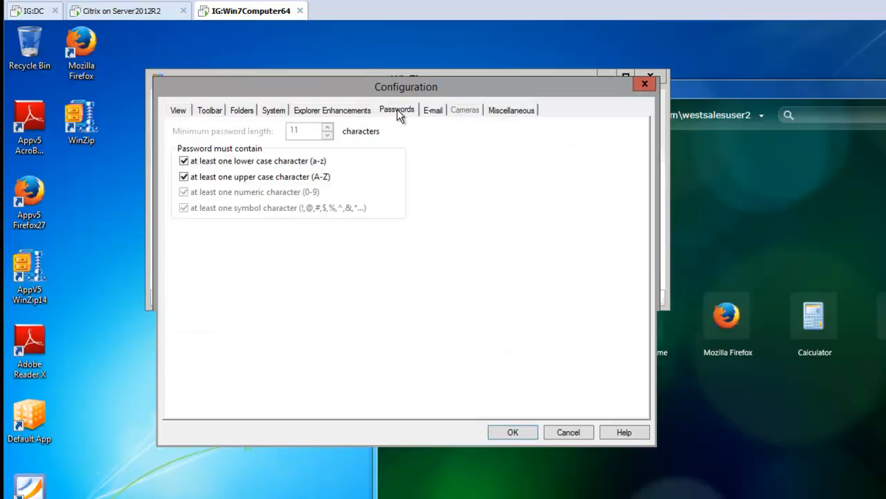
click(644, 84)
click(650, 76)
Launch Adobe Reader X from Citrix Receiver, check its JavaScript, Security (Enhanced) and Updater preferences, and close it
click(560, 317)
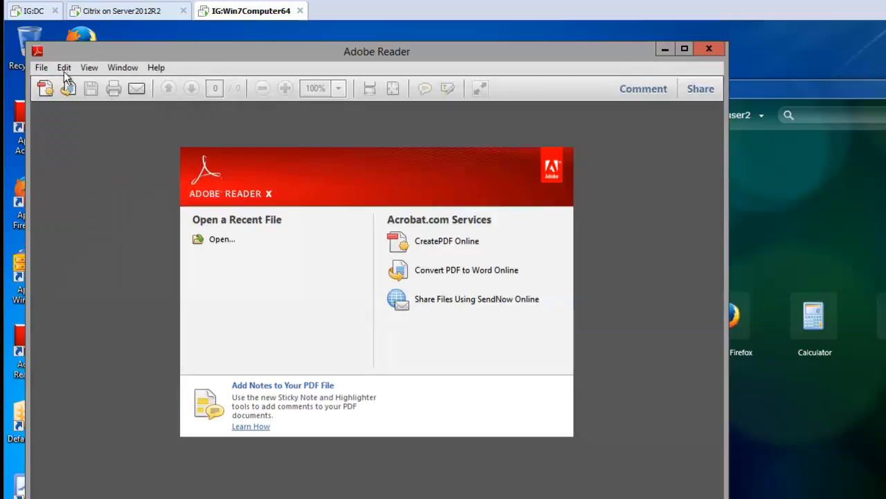
click(64, 67)
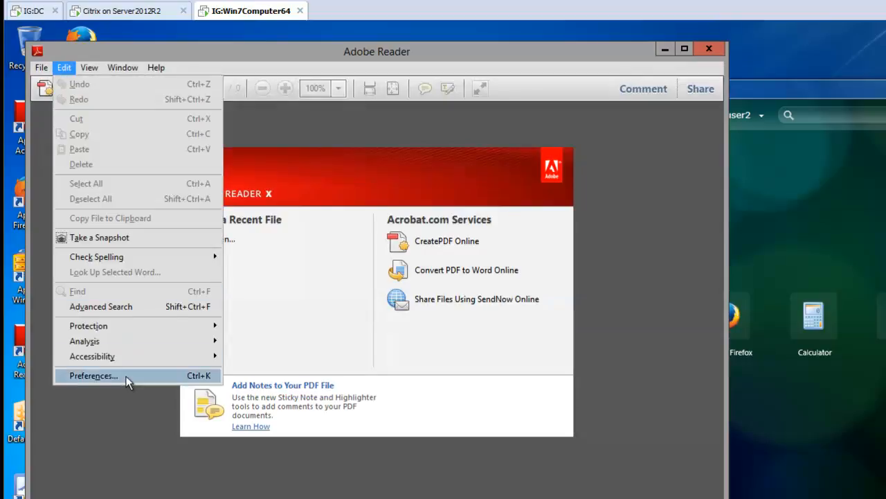
click(93, 375)
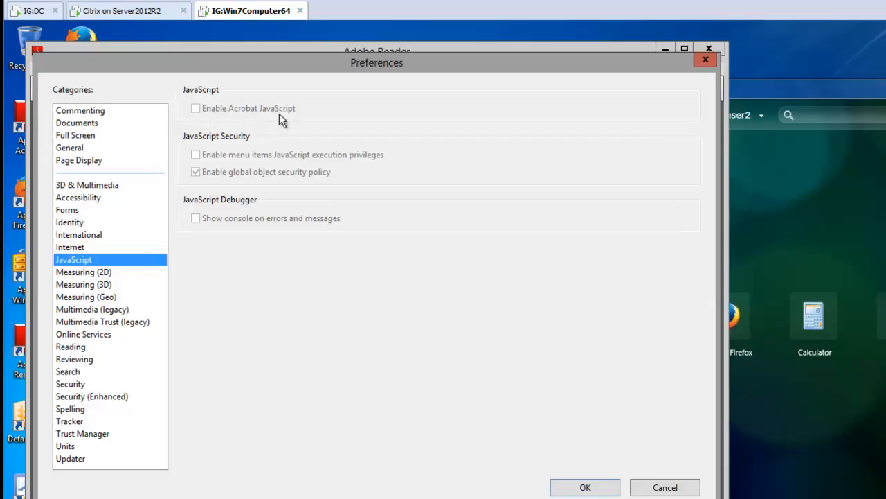
click(97, 396)
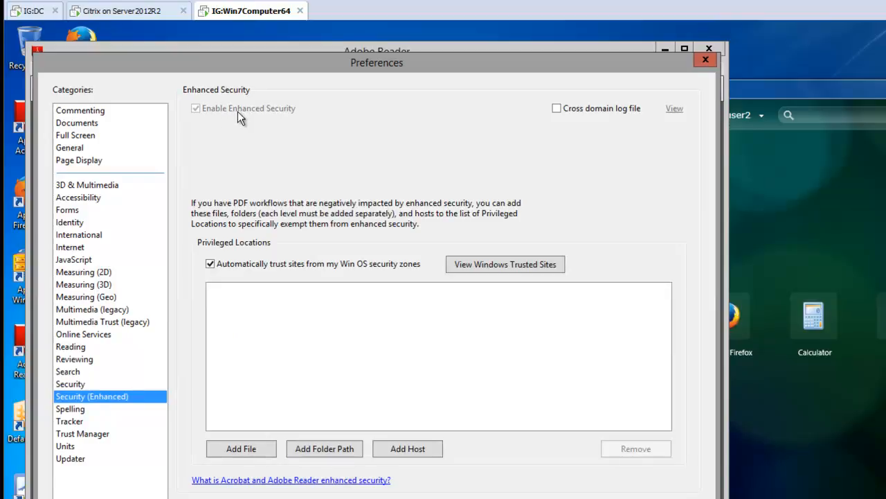
click(73, 458)
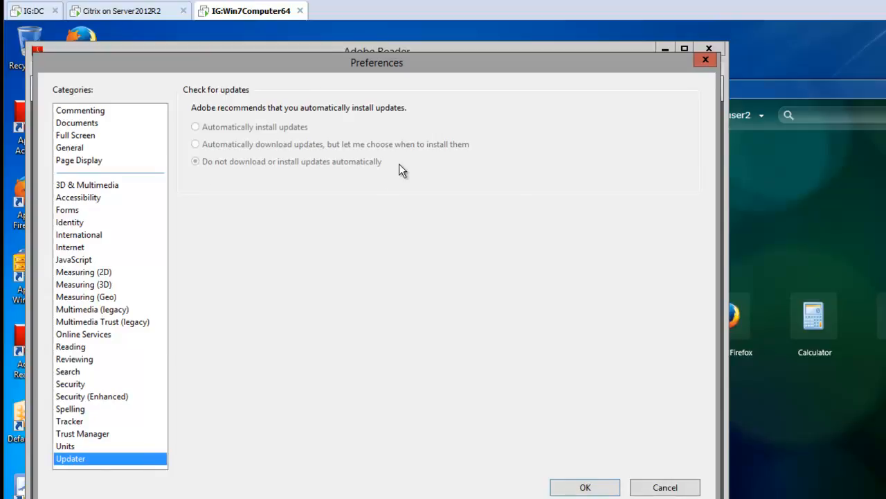
click(704, 60)
click(709, 49)
Launch Mozilla Firefox from Citrix Receiver, decline making it the default browser, and check its General and Security options
click(726, 315)
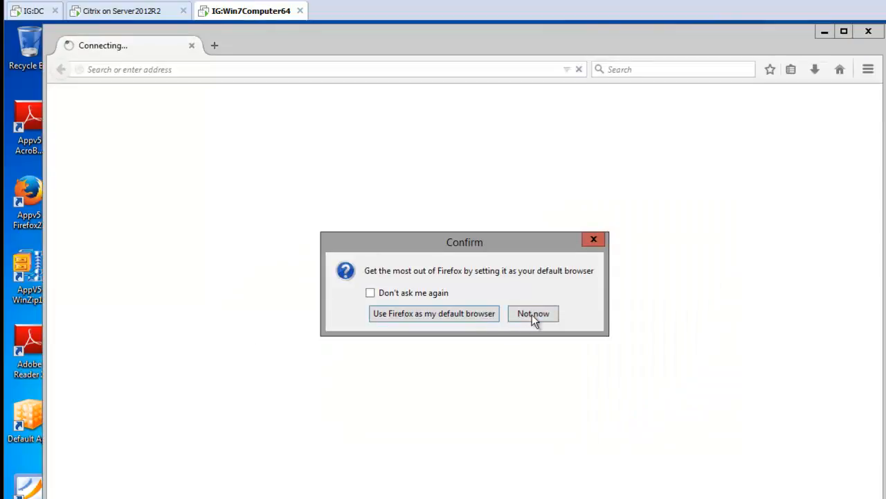
click(532, 314)
click(868, 69)
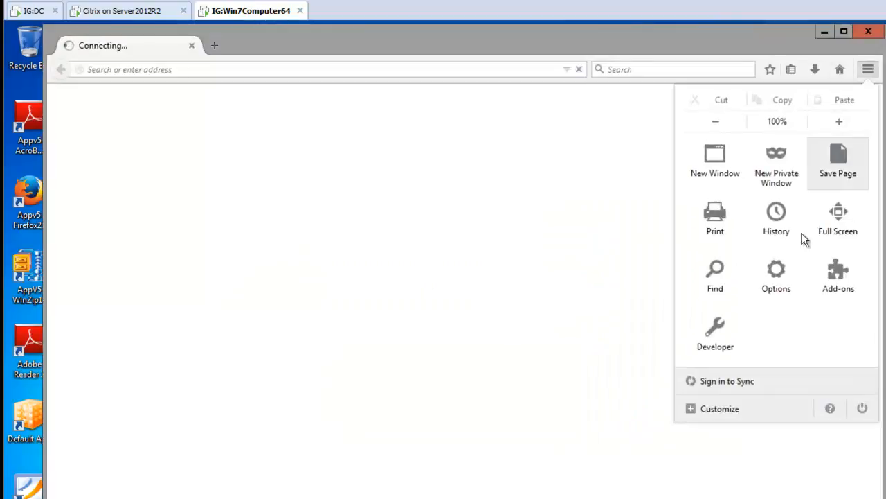
click(787, 294)
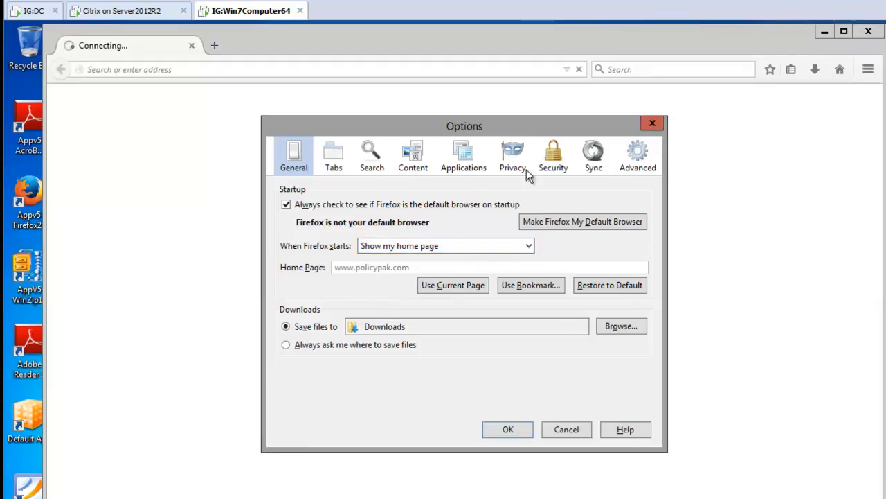
click(554, 154)
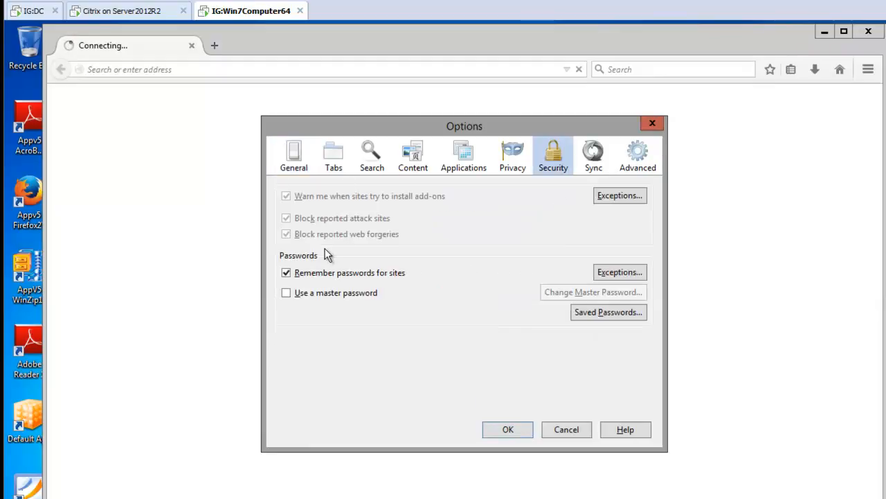